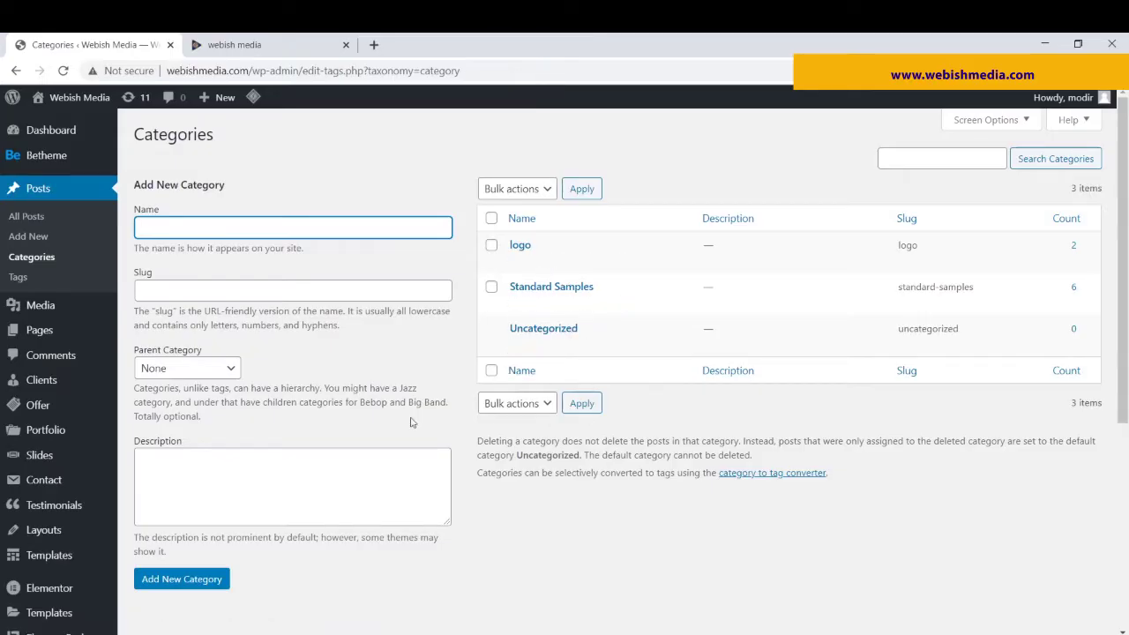
Open the Posts list, which shows 8 published posts including 'post 1 – about Logos'.
{"action": "left_click", "coordinate": [33, 222]}
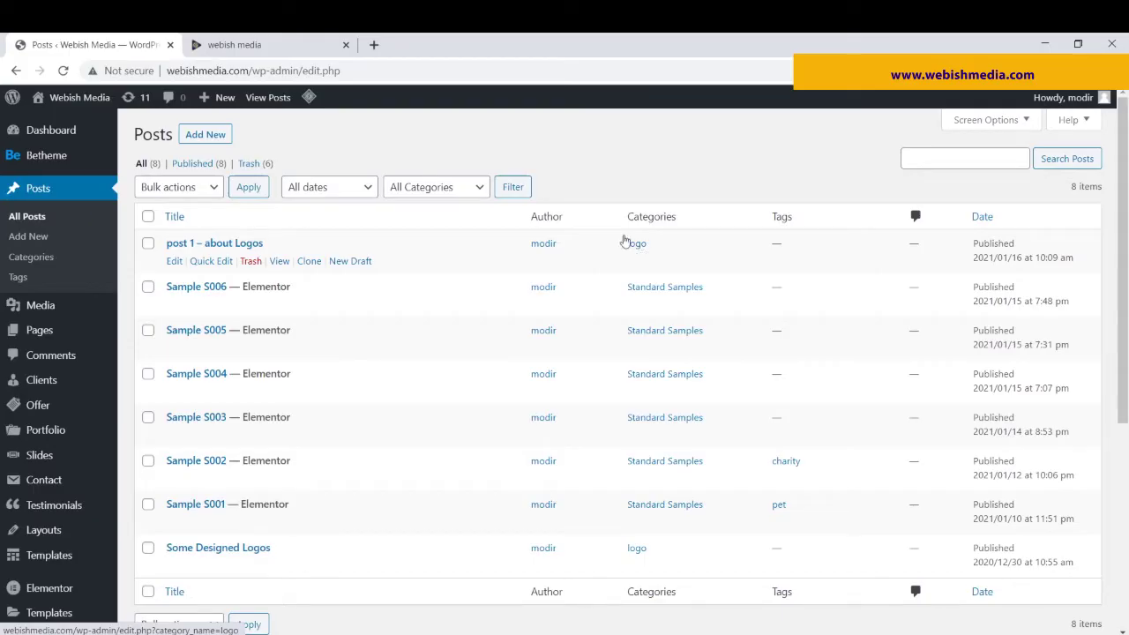
Go to Appearance > Menus to edit the Main Menu.
{"action": "scroll", "coordinate": [39, 335], "scroll_direction": "down", "scroll_amount": 3}
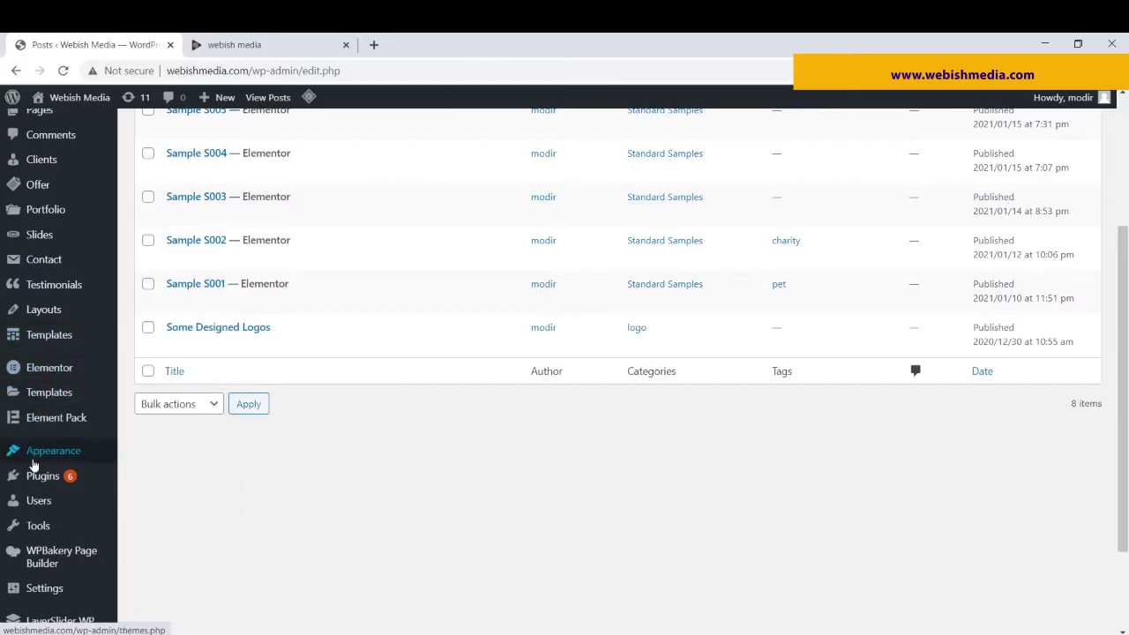
{"action": "mouse_move", "coordinate": [34, 464]}
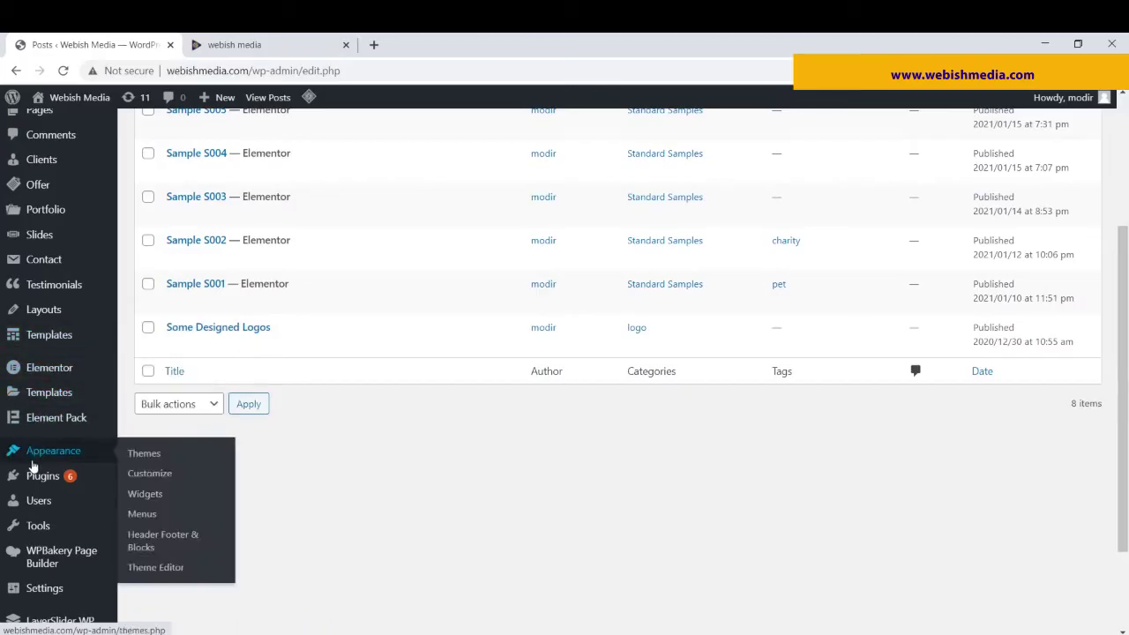
{"action": "left_click", "coordinate": [156, 516]}
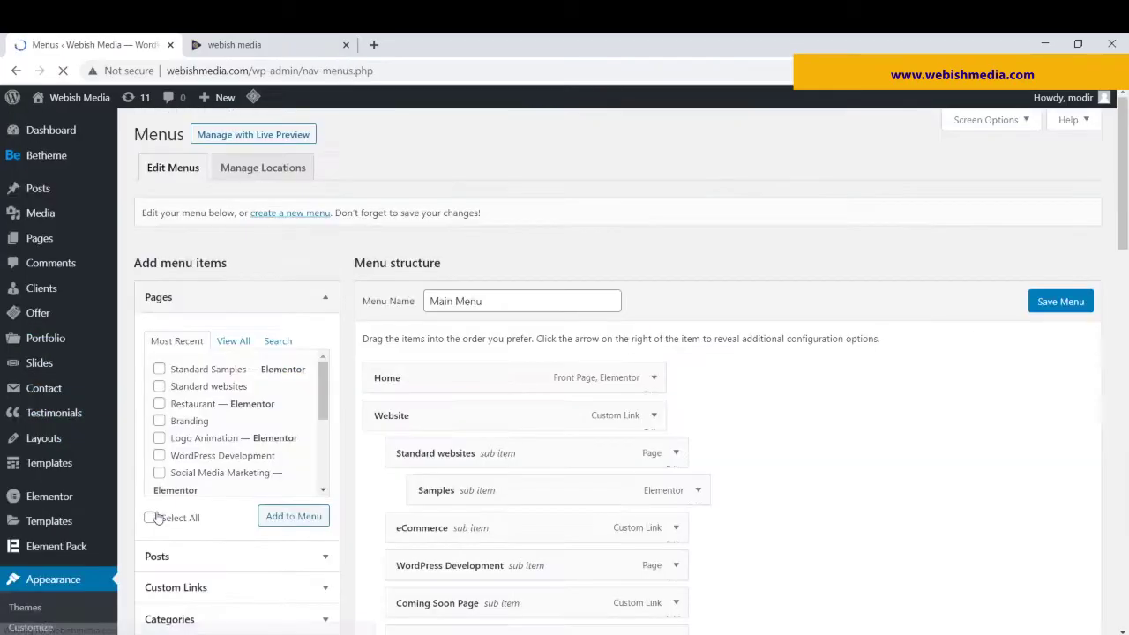
{"action": "scroll", "coordinate": [164, 495], "scroll_direction": "down", "scroll_amount": 3}
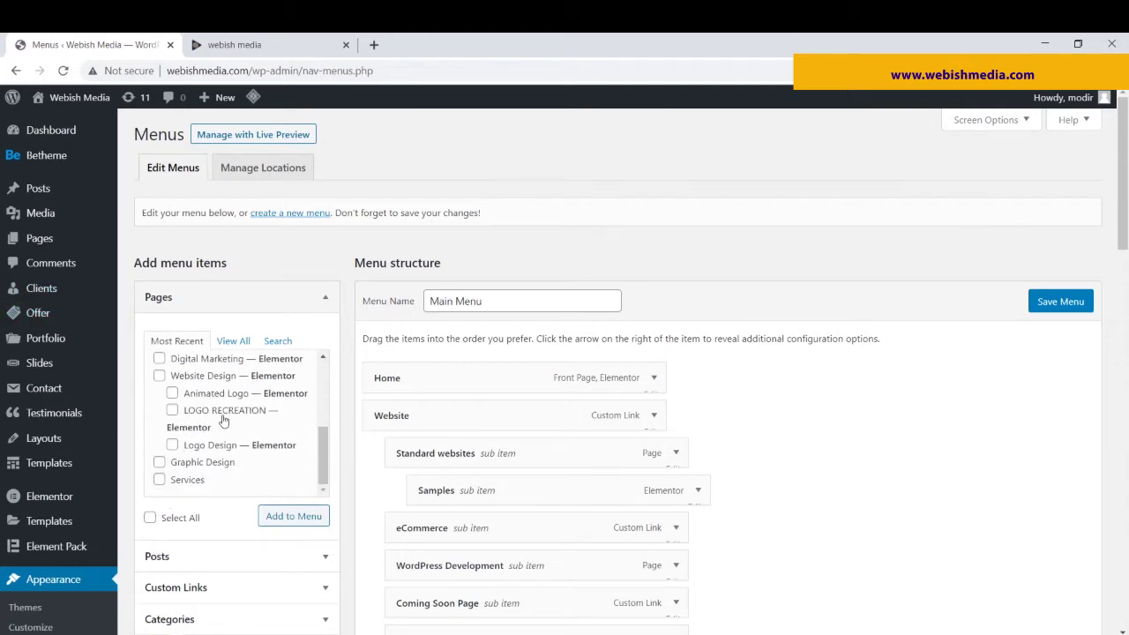
{"action": "scroll", "coordinate": [223, 420], "scroll_direction": "down", "scroll_amount": 3}
{"action": "scroll", "coordinate": [262, 405], "scroll_direction": "up", "scroll_amount": 1}
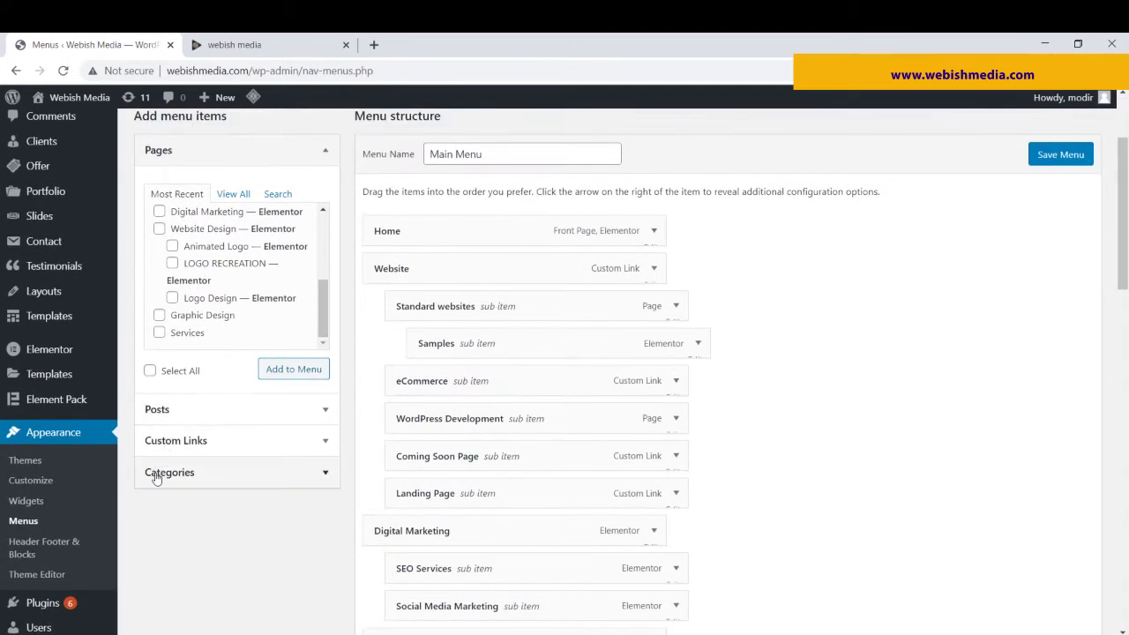
Add the logo category from Categories to the end of the Main Menu.
{"action": "left_click", "coordinate": [182, 473]}
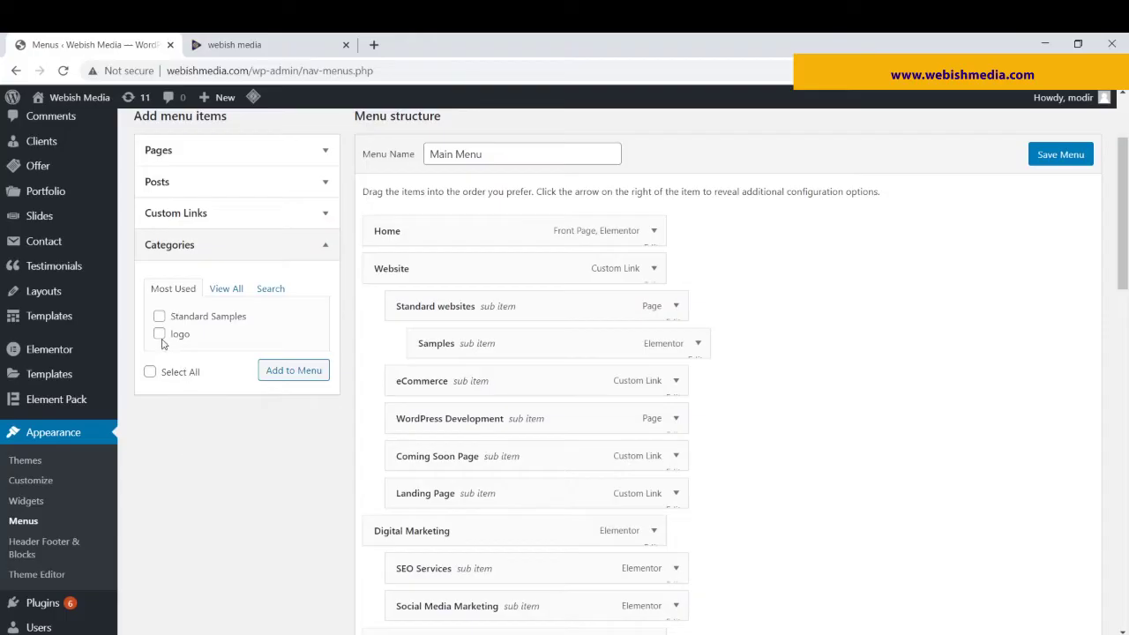
{"action": "left_click", "coordinate": [160, 334]}
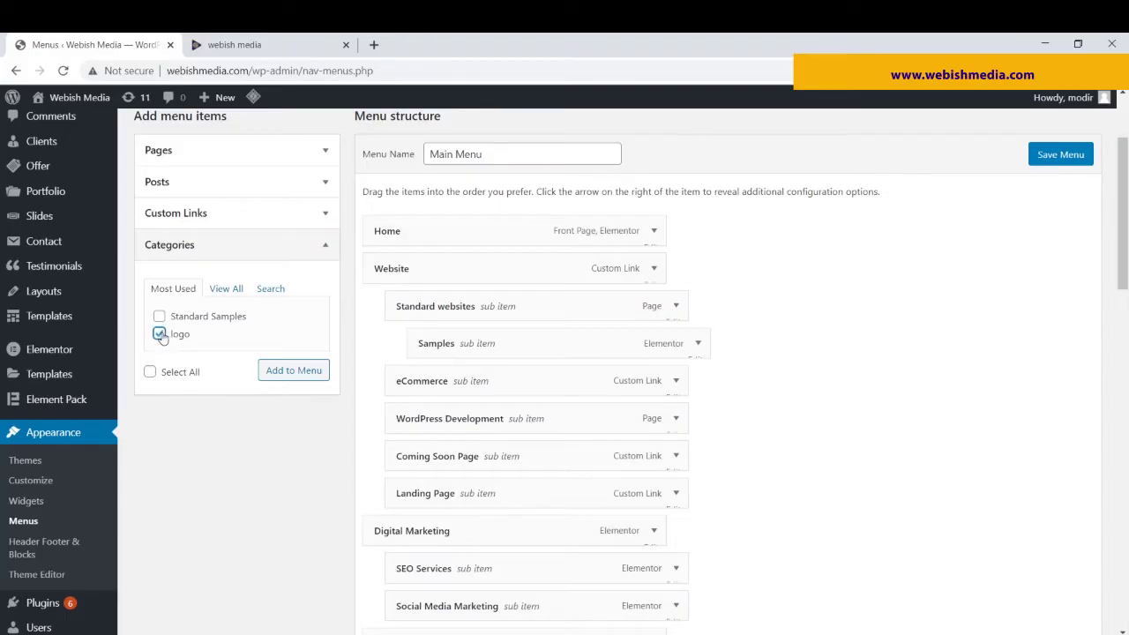
{"action": "left_click", "coordinate": [297, 371]}
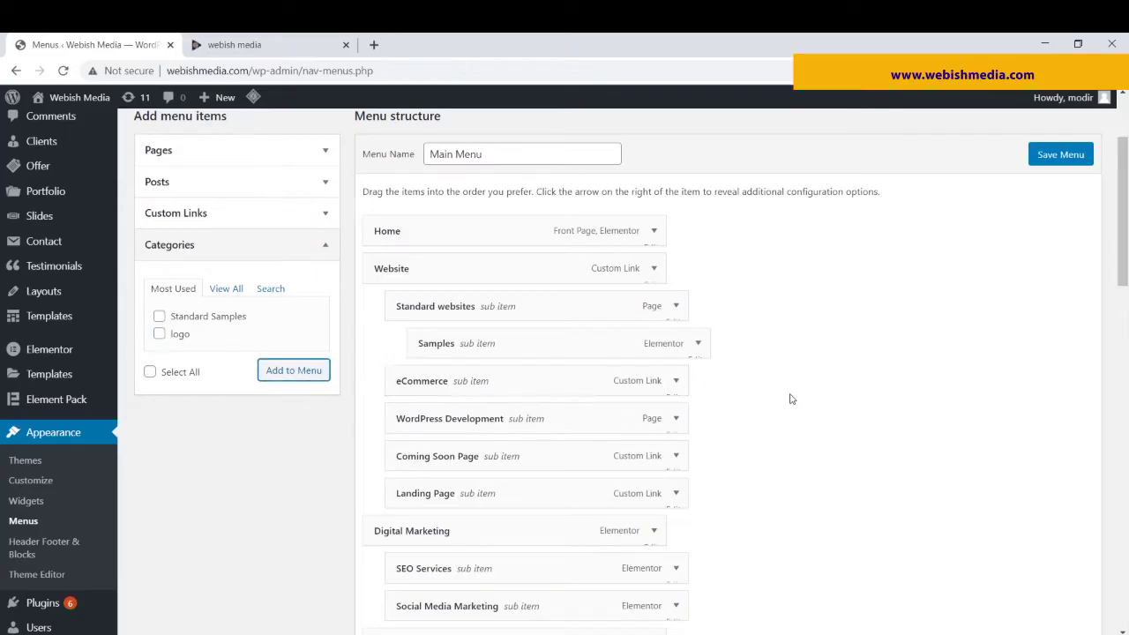
{"action": "scroll", "coordinate": [814, 408], "scroll_direction": "down", "scroll_amount": 7}
{"action": "scroll", "coordinate": [799, 486], "scroll_direction": "down", "scroll_amount": 7}
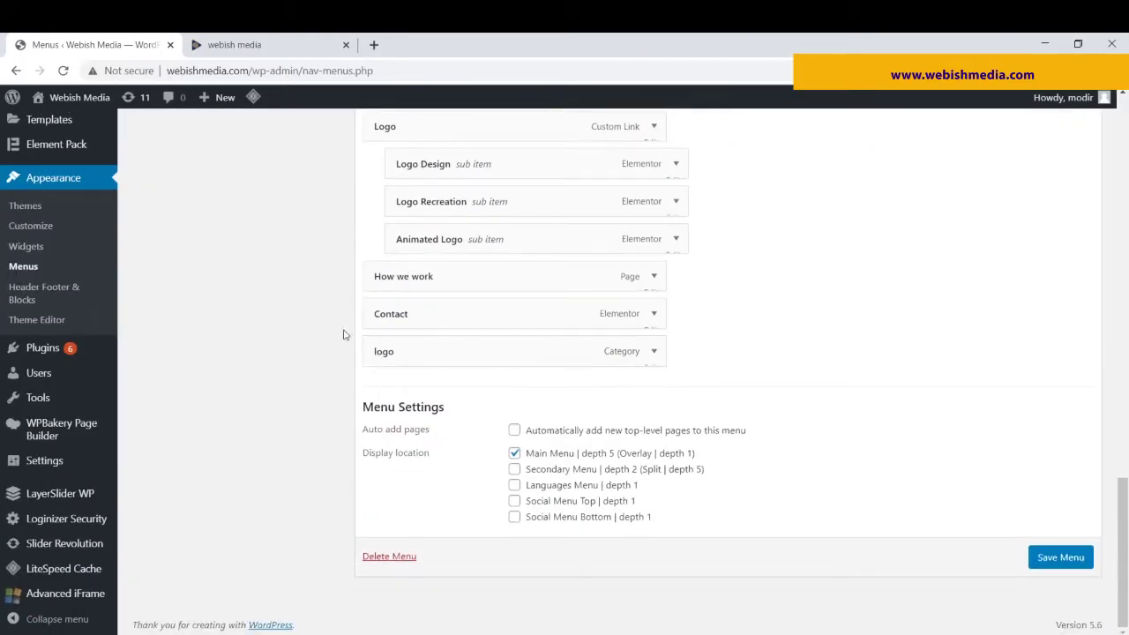
Save the Main Menu, reload the live site and open its new logo menu link.
{"action": "left_click", "coordinate": [1049, 561]}
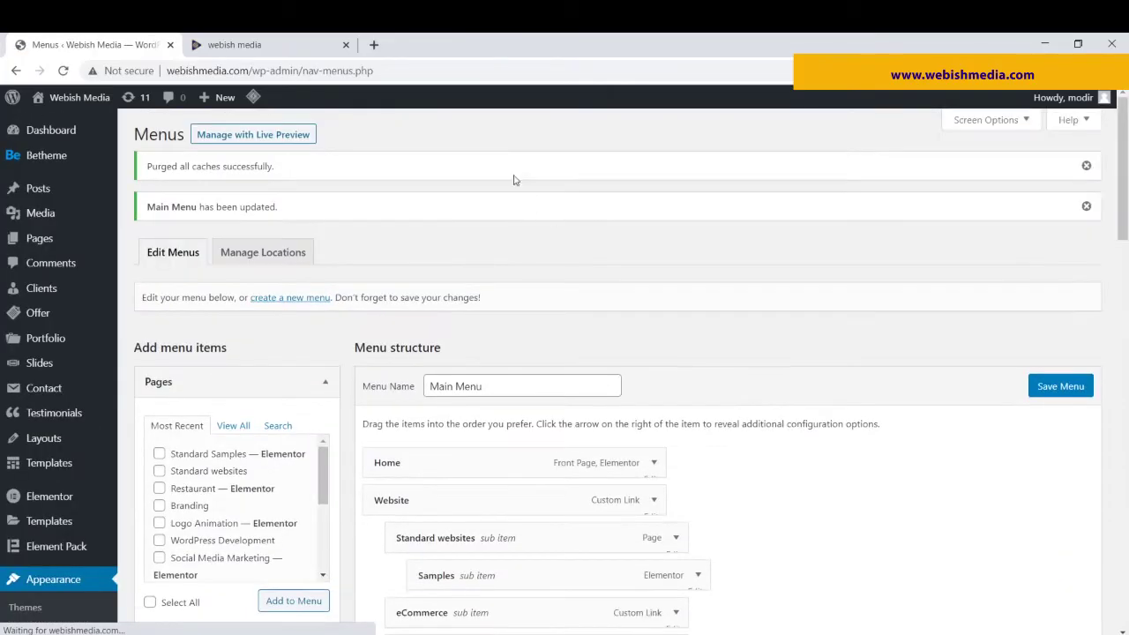
{"action": "left_click", "coordinate": [256, 46]}
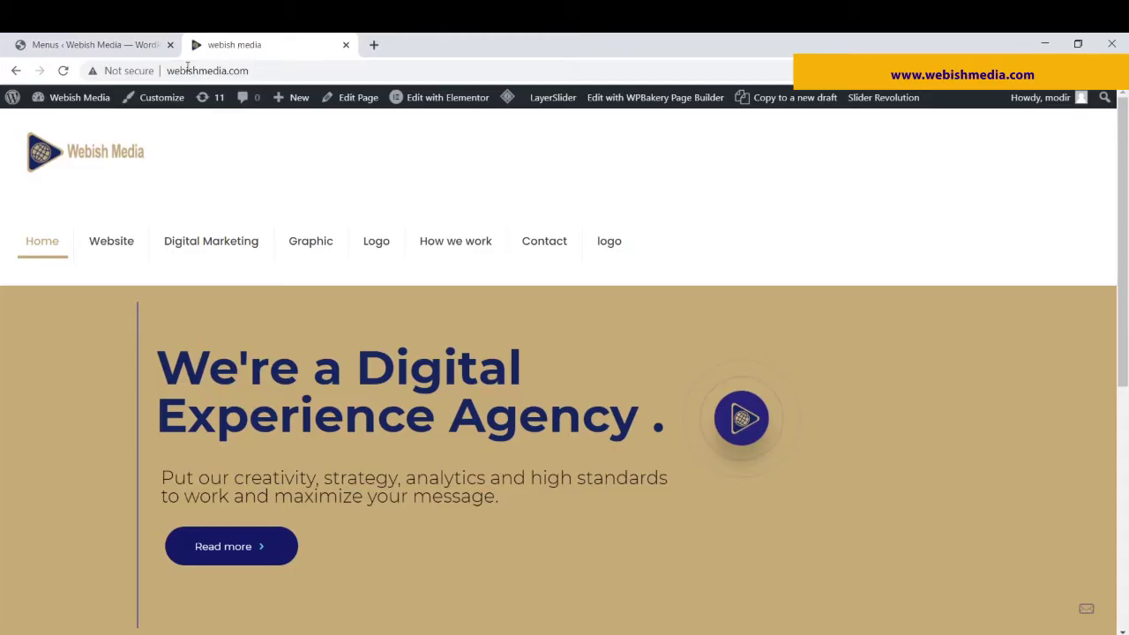
{"action": "left_click", "coordinate": [65, 72]}
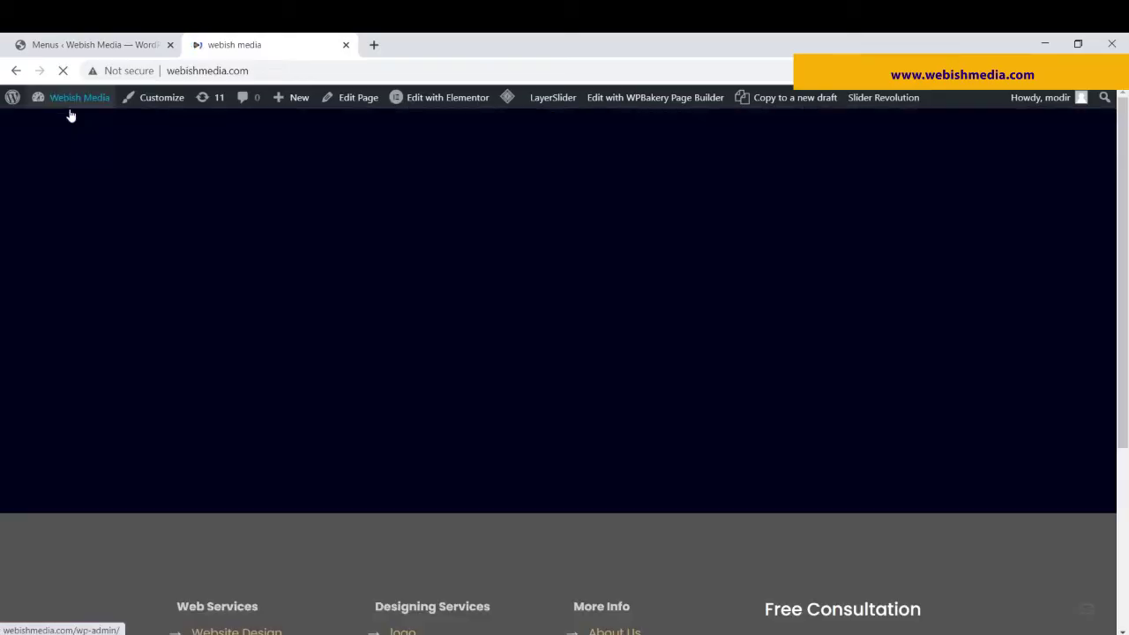
{"action": "mouse_move", "coordinate": [357, 203]}
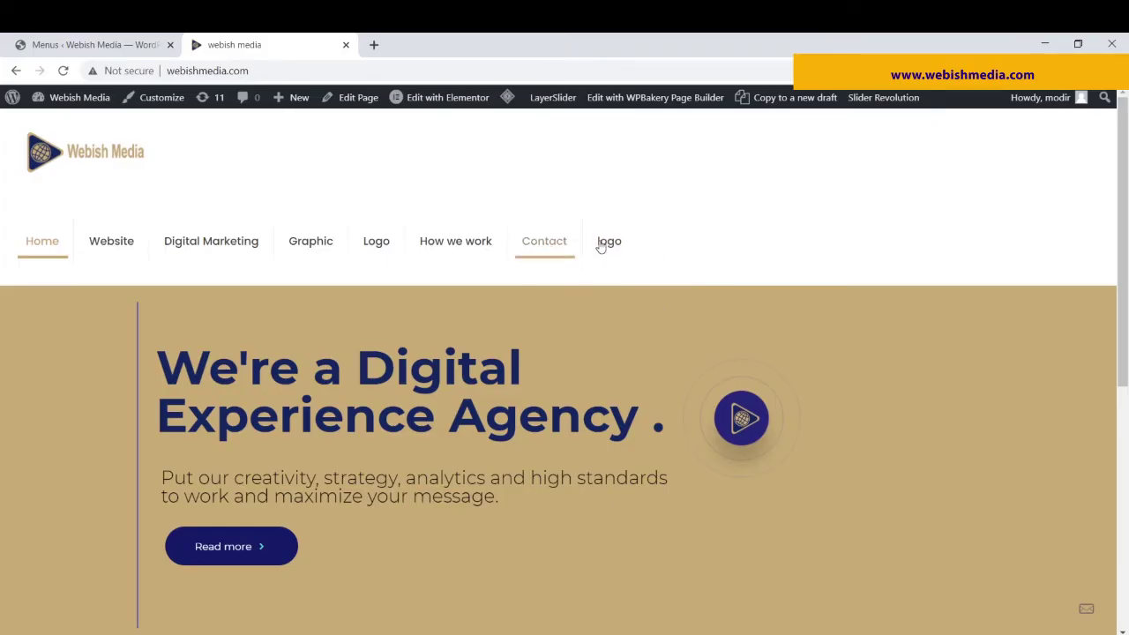
{"action": "left_click", "coordinate": [607, 247]}
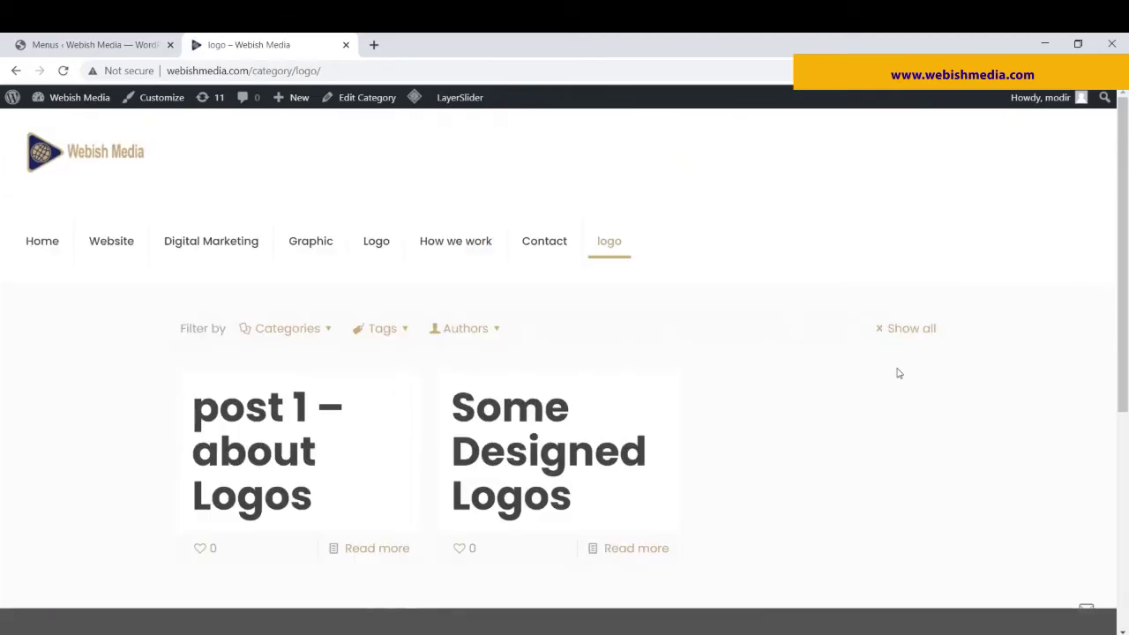
Review the logo category archive, then return to the Menus admin tab.
{"action": "scroll", "coordinate": [898, 375], "scroll_direction": "down", "scroll_amount": 1}
{"action": "scroll", "coordinate": [903, 388], "scroll_direction": "up", "scroll_amount": 1}
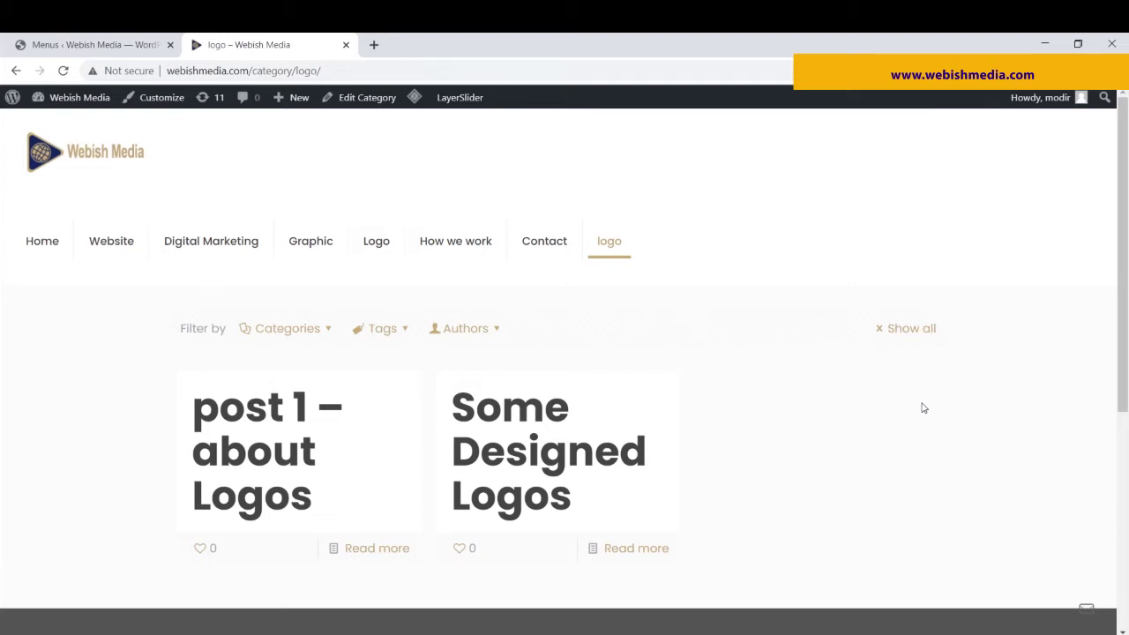
{"action": "left_click", "coordinate": [80, 45]}
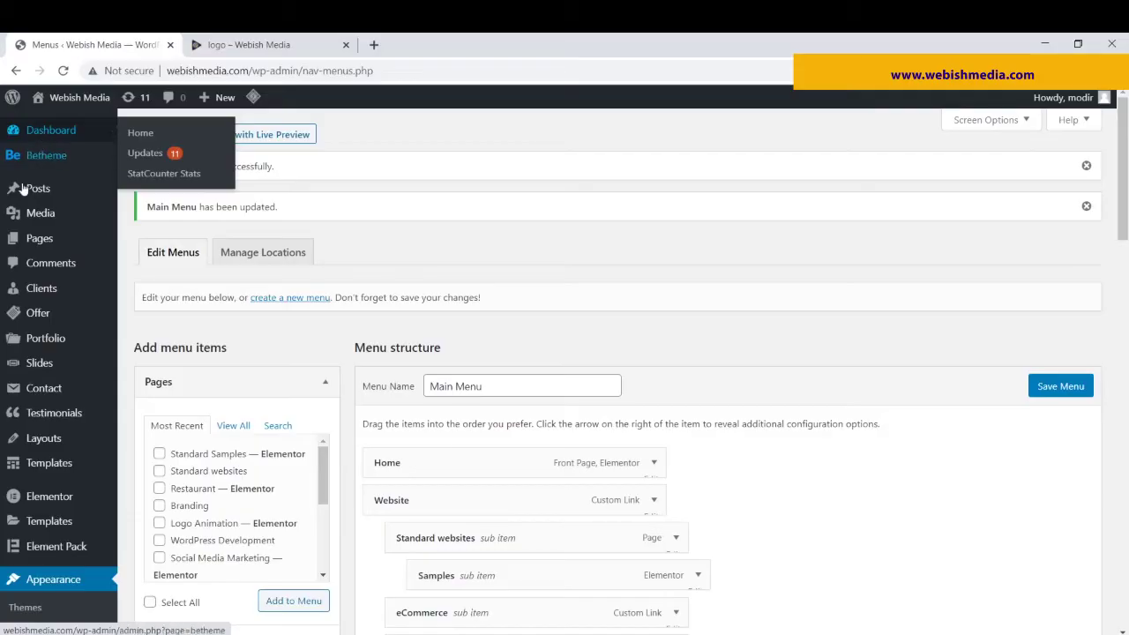
Open Installed Plugins and find Elementor and Elementor Pro among the 18 plugins.
{"action": "scroll", "coordinate": [35, 415], "scroll_direction": "down", "scroll_amount": 2}
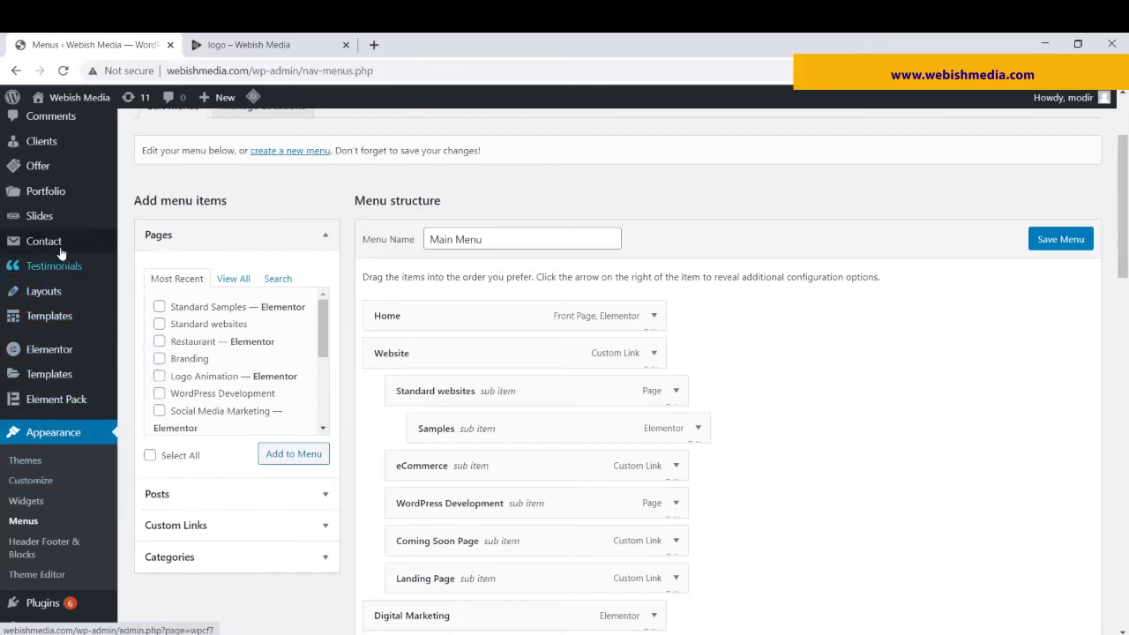
{"action": "scroll", "coordinate": [22, 265], "scroll_direction": "up", "scroll_amount": 1}
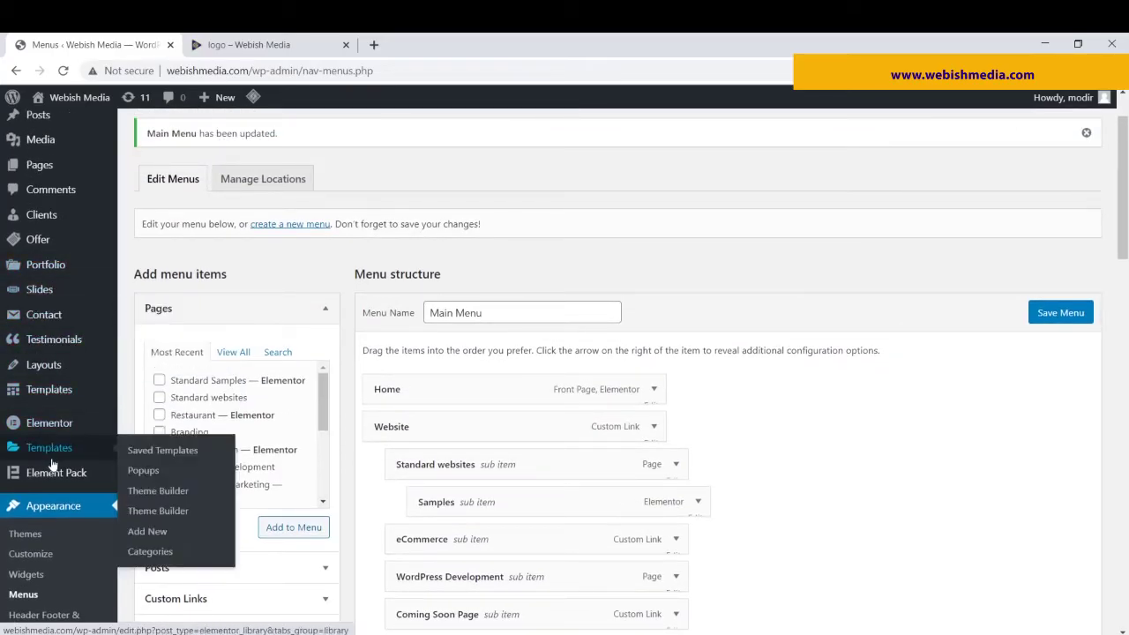
{"action": "scroll", "coordinate": [53, 476], "scroll_direction": "down", "scroll_amount": 1}
{"action": "scroll", "coordinate": [64, 482], "scroll_direction": "down", "scroll_amount": 3}
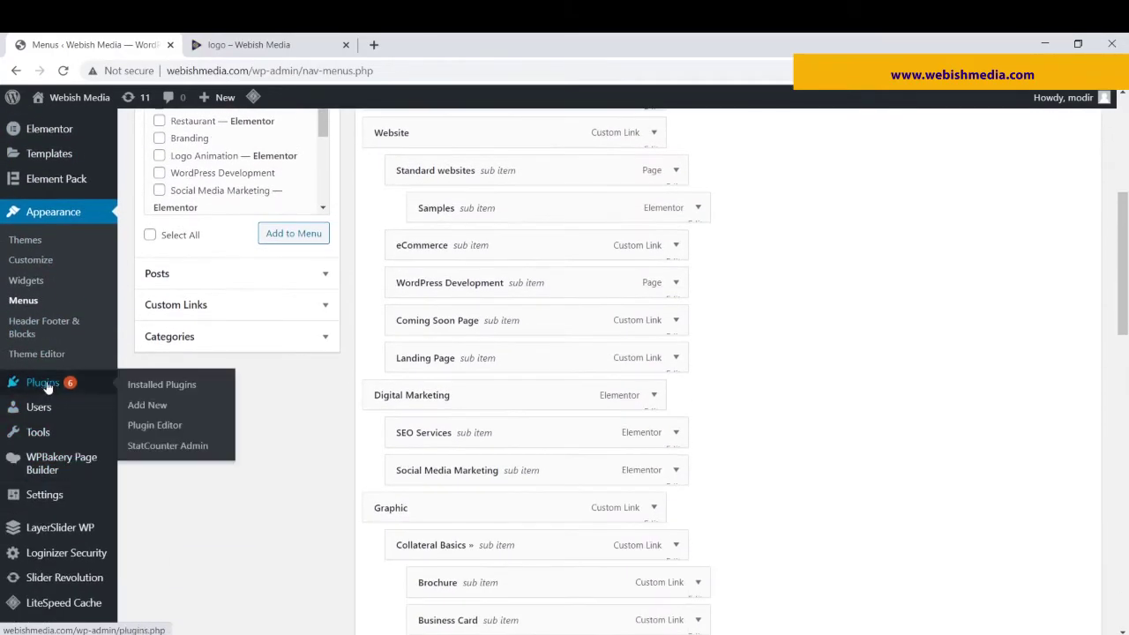
{"action": "left_click", "coordinate": [44, 384]}
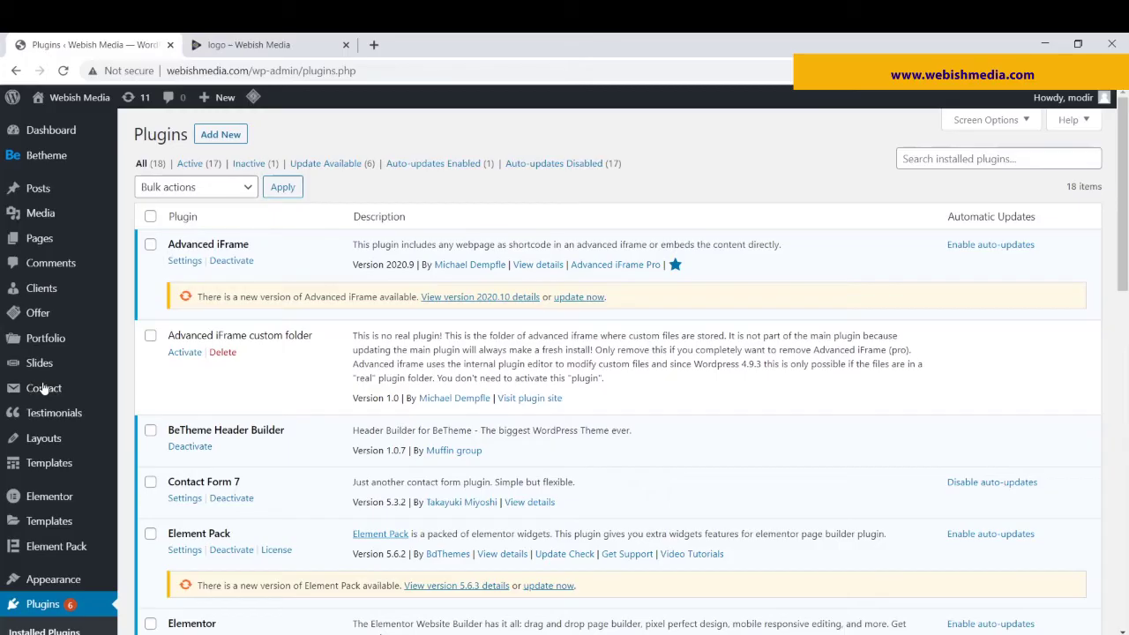
{"action": "scroll", "coordinate": [353, 423], "scroll_direction": "down", "scroll_amount": 4}
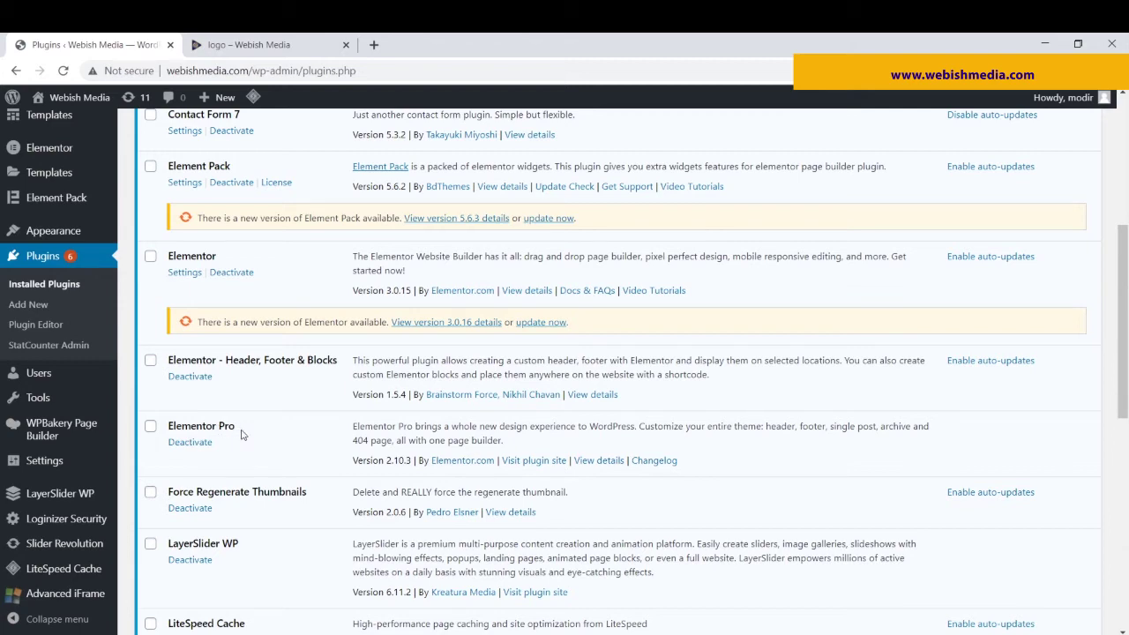
{"action": "scroll", "coordinate": [243, 434], "scroll_direction": "up", "scroll_amount": 4}
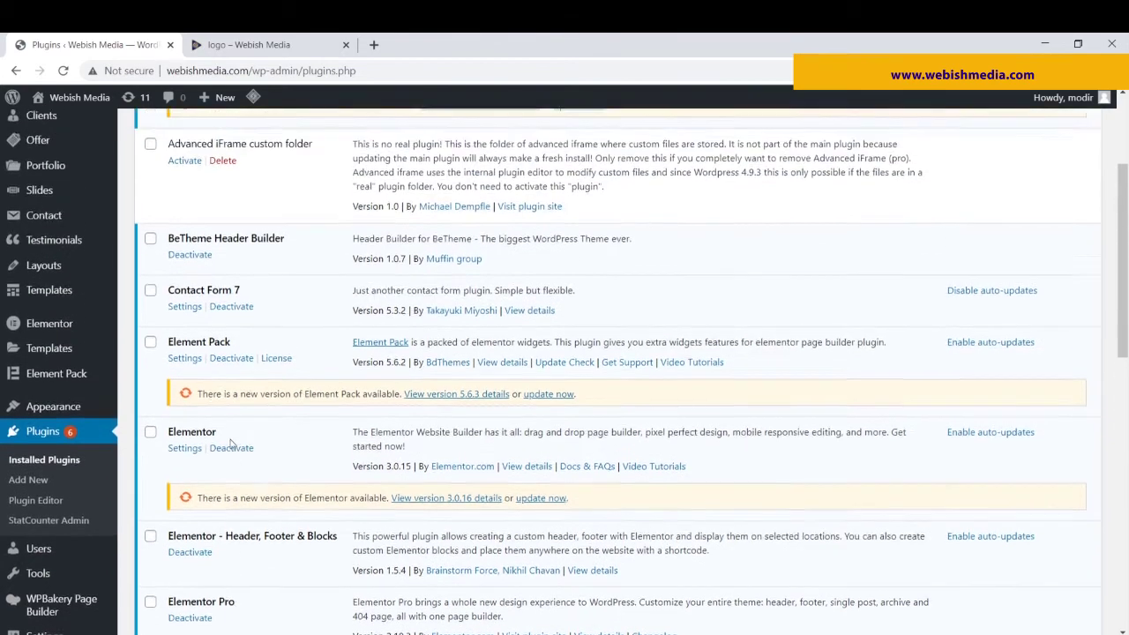
{"action": "mouse_move", "coordinate": [40, 243]}
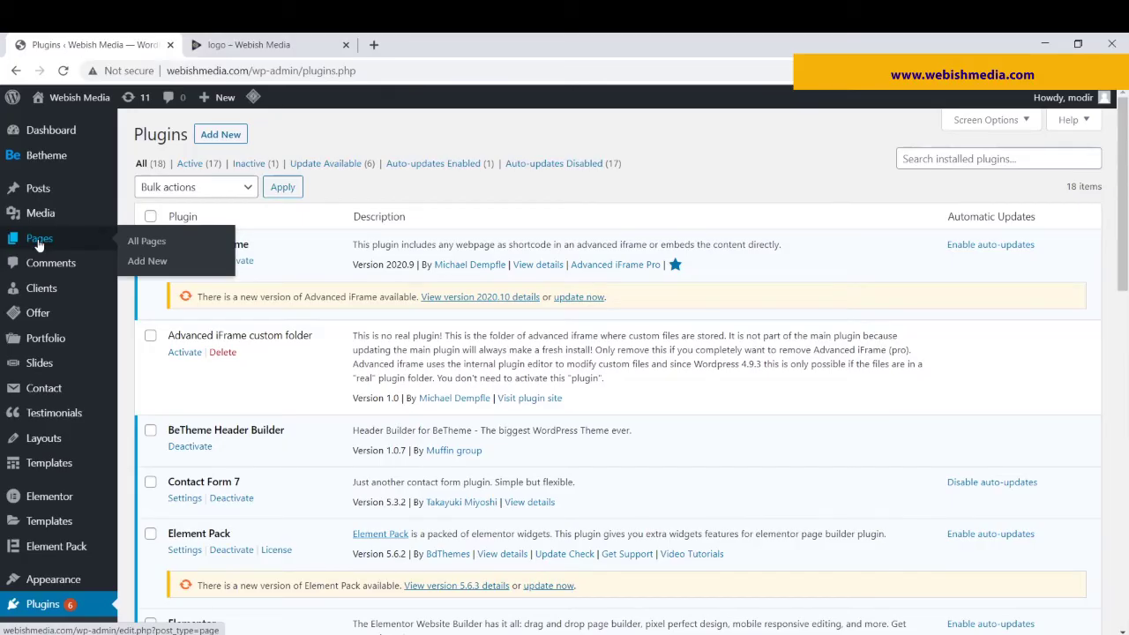
Create a new page from Pages and title it 'Standard samples'.
{"action": "left_click", "coordinate": [40, 245]}
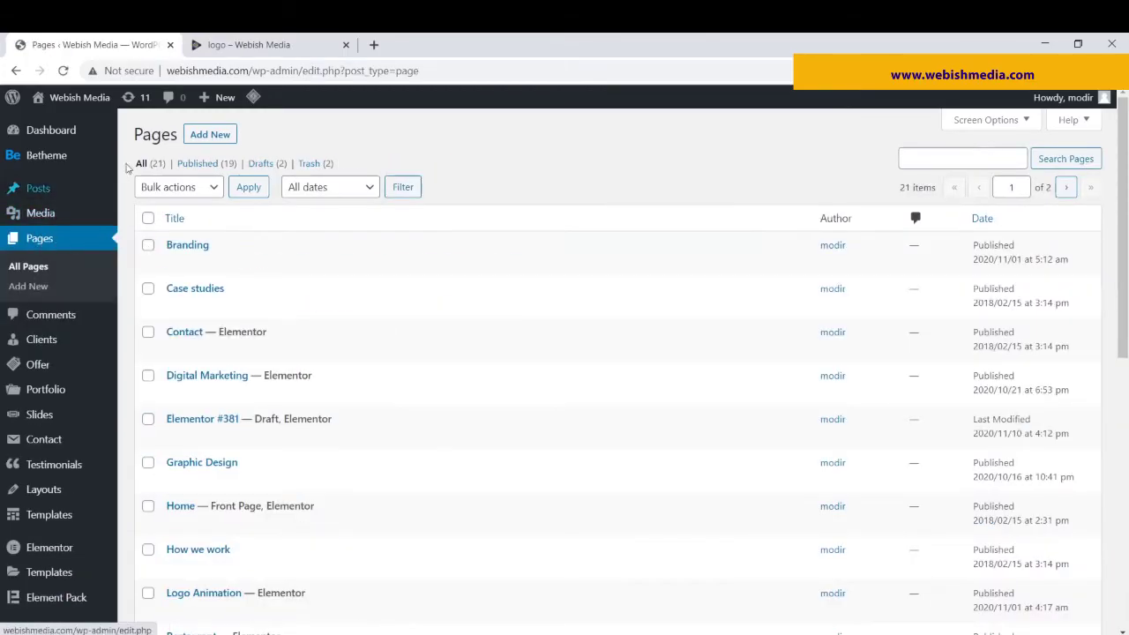
{"action": "left_click", "coordinate": [211, 135]}
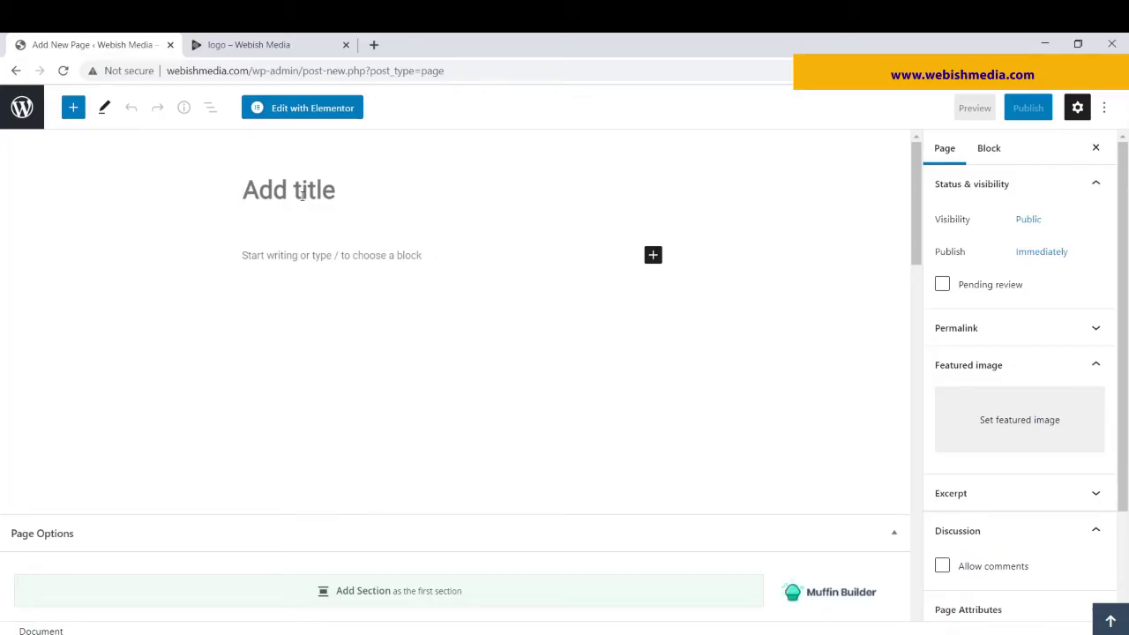
{"action": "type", "text": "Sta"}
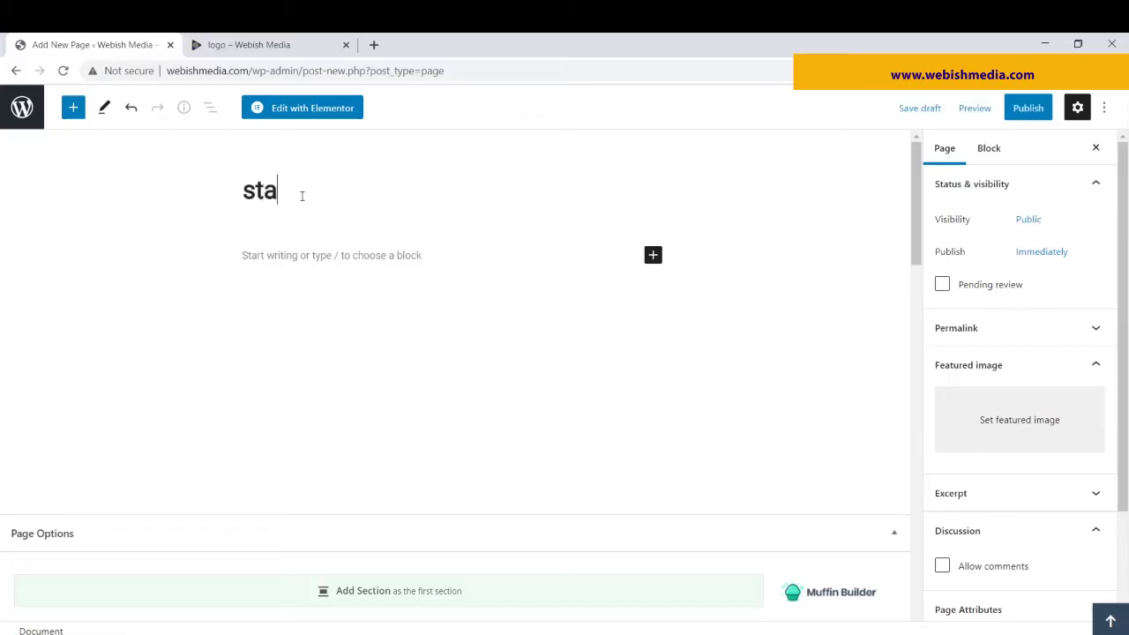
{"action": "type", "text": "ndard samo"}
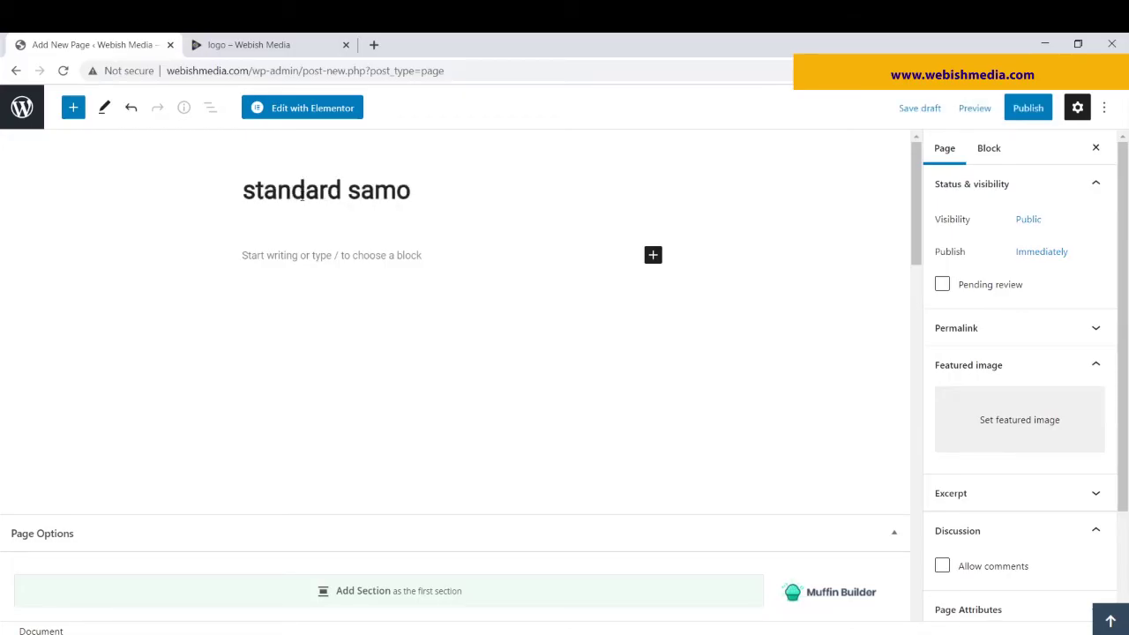
{"action": "key", "text": "BackSpace"}
{"action": "type", "text": "ples"}
{"action": "left_click", "coordinate": [240, 250]}
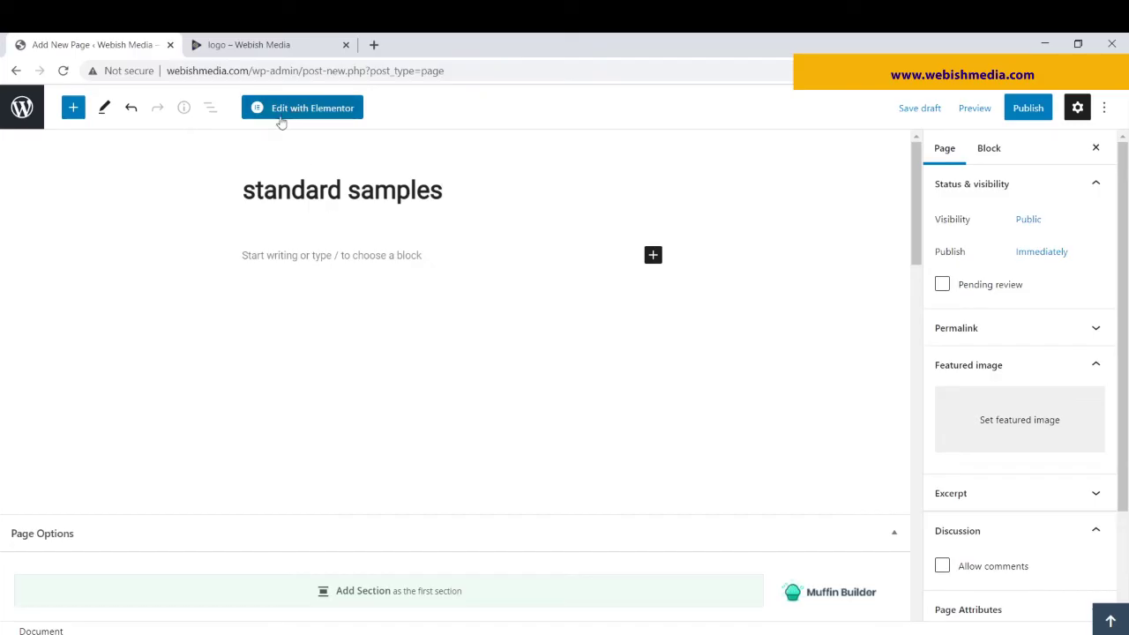
Edit the page with Elementor and drop the Pro Posts widget into the empty section.
{"action": "left_click", "coordinate": [318, 109]}
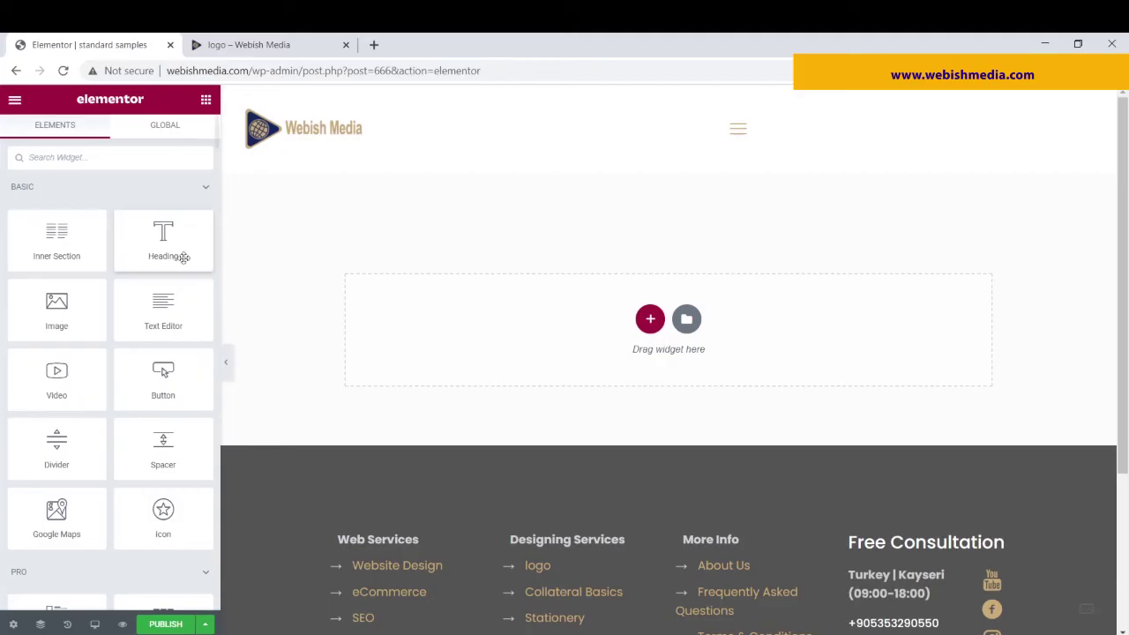
{"action": "scroll", "coordinate": [88, 370], "scroll_direction": "down", "scroll_amount": 2}
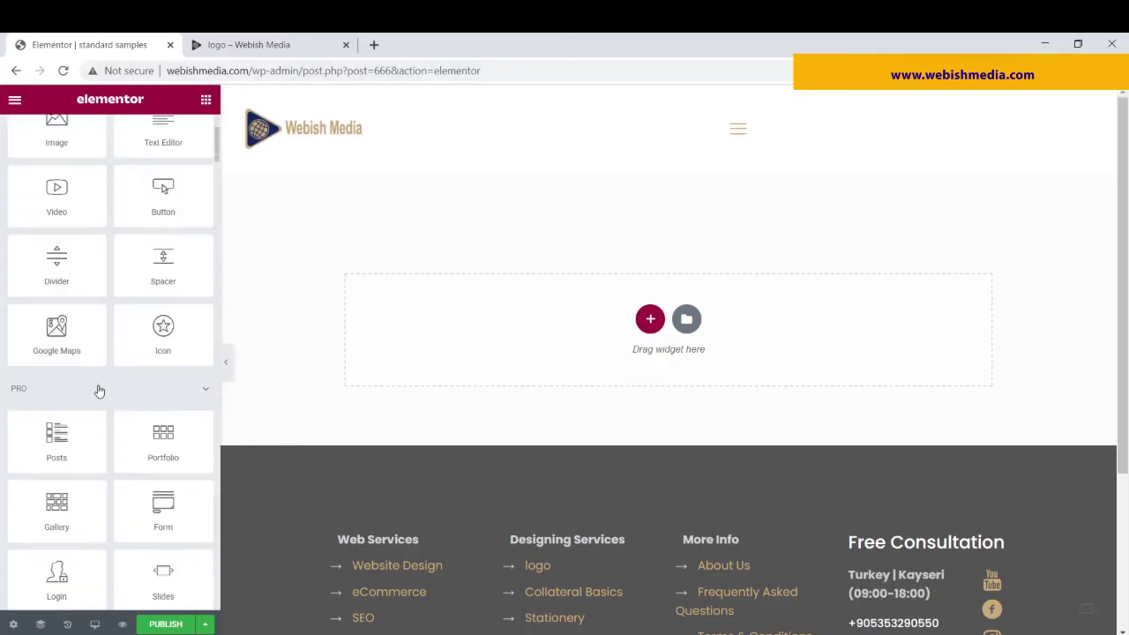
{"action": "scroll", "coordinate": [98, 390], "scroll_direction": "down", "scroll_amount": 1}
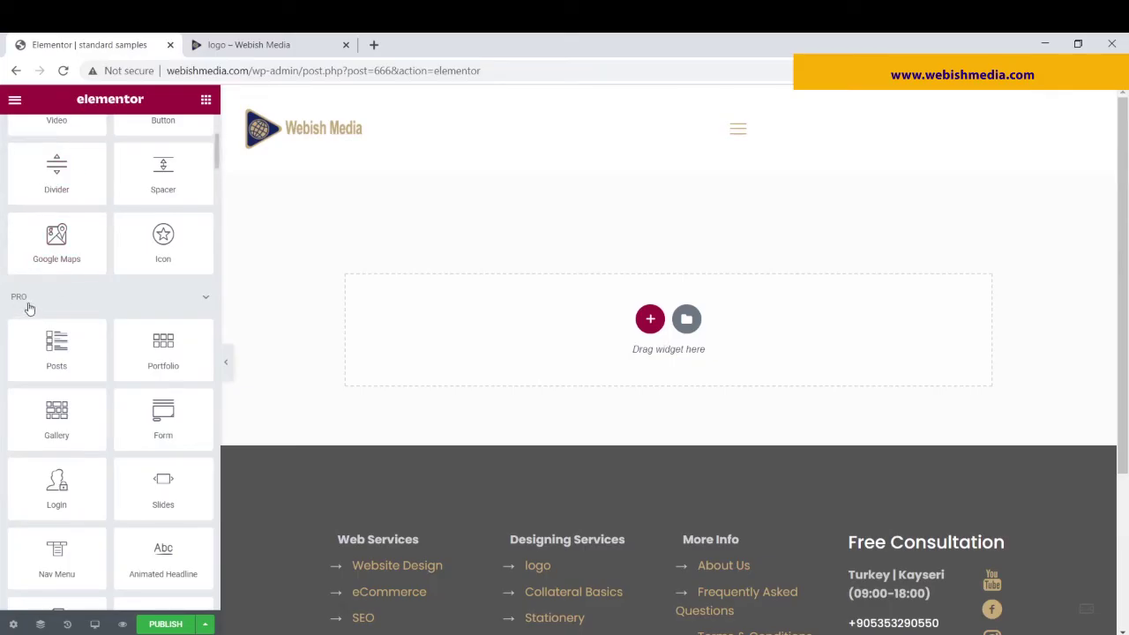
{"action": "left_click_drag", "start_coordinate": [33, 348], "coordinate": [468, 308]}
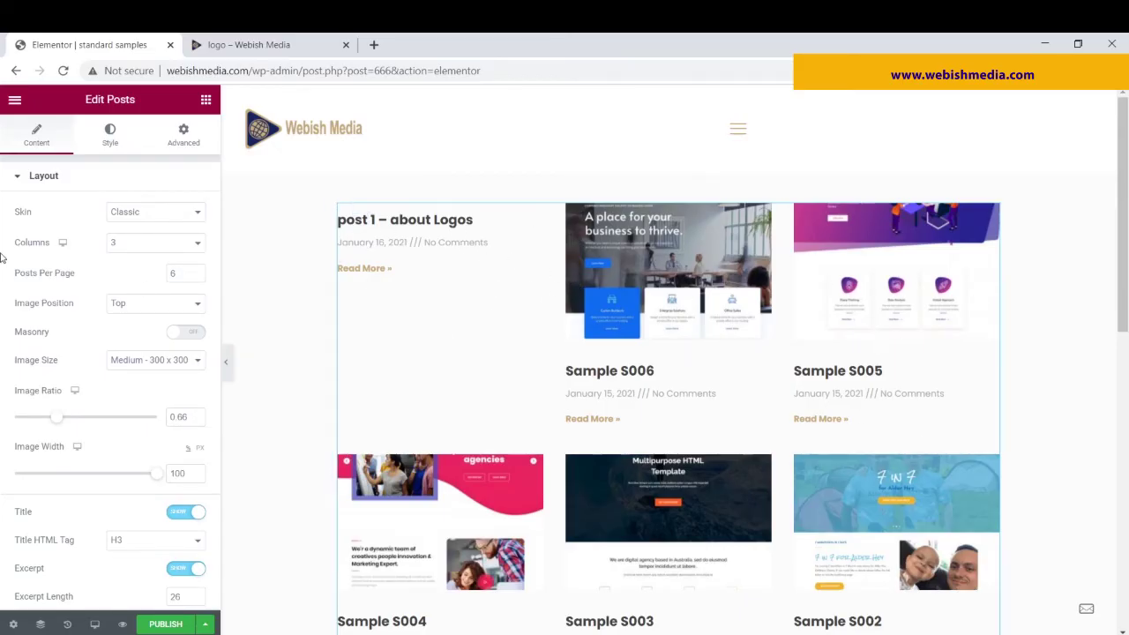
Set the Posts widget Query to Include By Term with 'Categories: Standard Samples'.
{"action": "scroll", "coordinate": [115, 212], "scroll_direction": "down", "scroll_amount": 5}
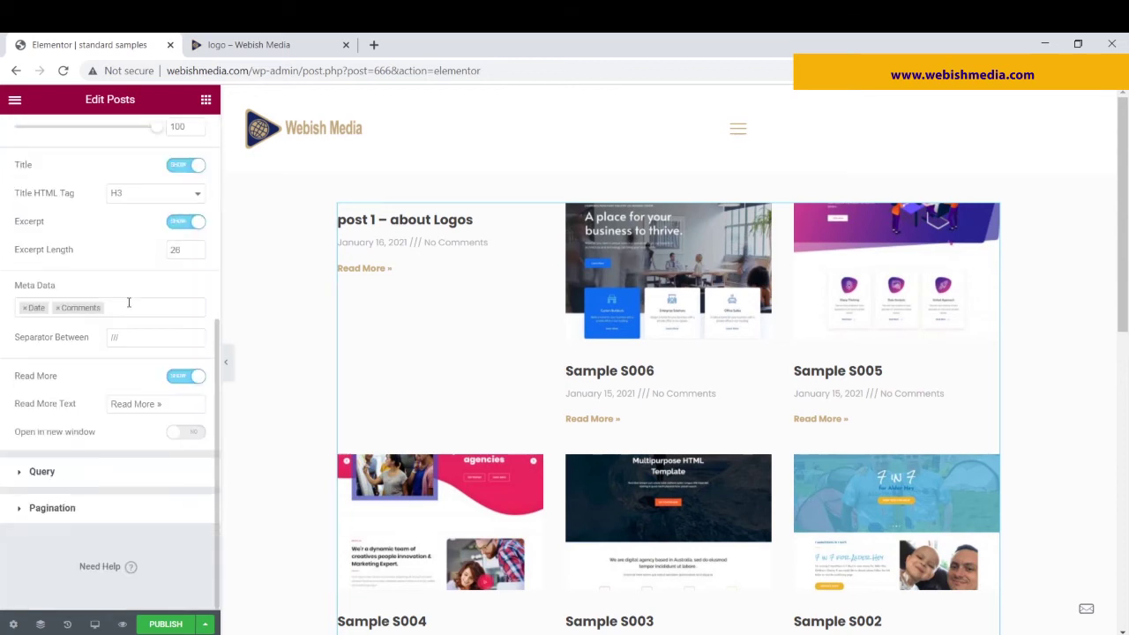
{"action": "left_click", "coordinate": [48, 470]}
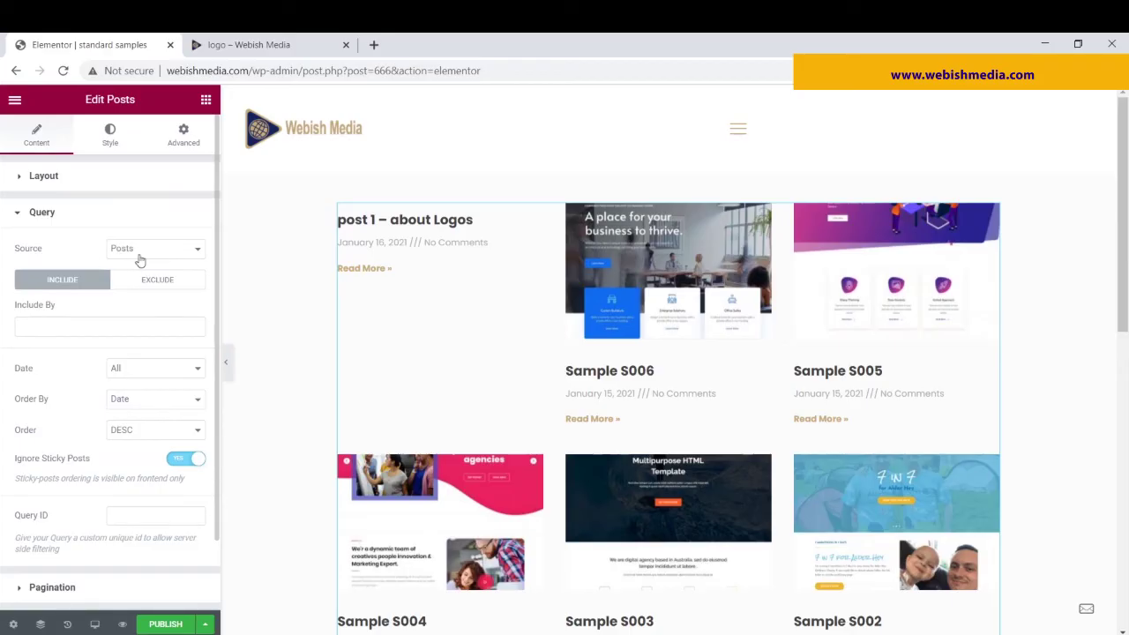
{"action": "left_click", "coordinate": [36, 325]}
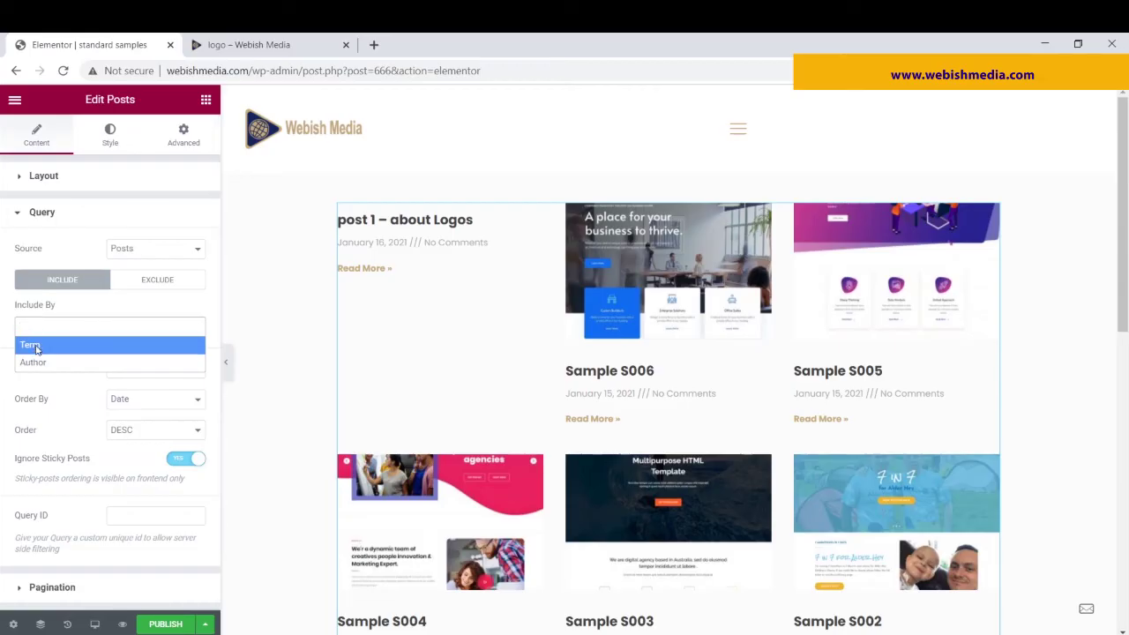
{"action": "left_click", "coordinate": [36, 346]}
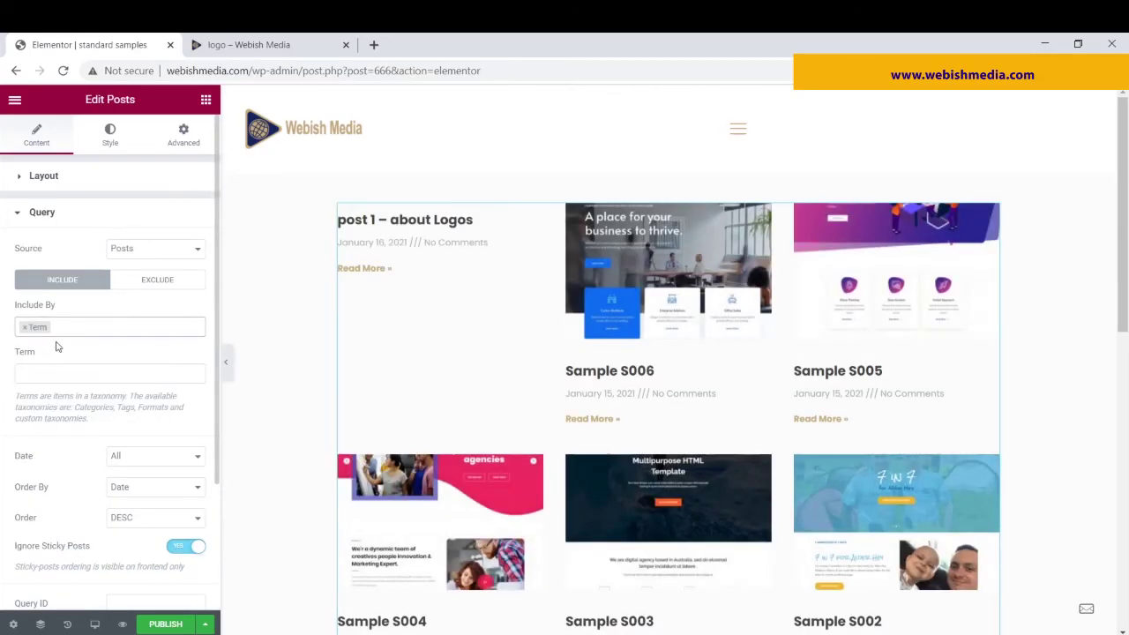
{"action": "left_click", "coordinate": [43, 378]}
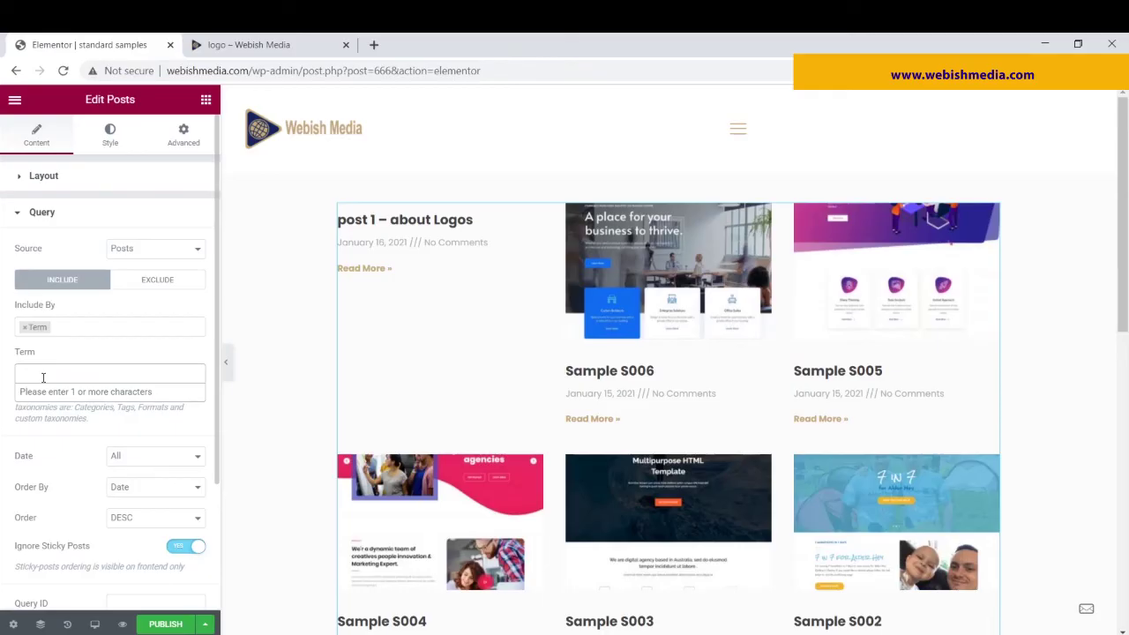
{"action": "type", "text": "stand"}
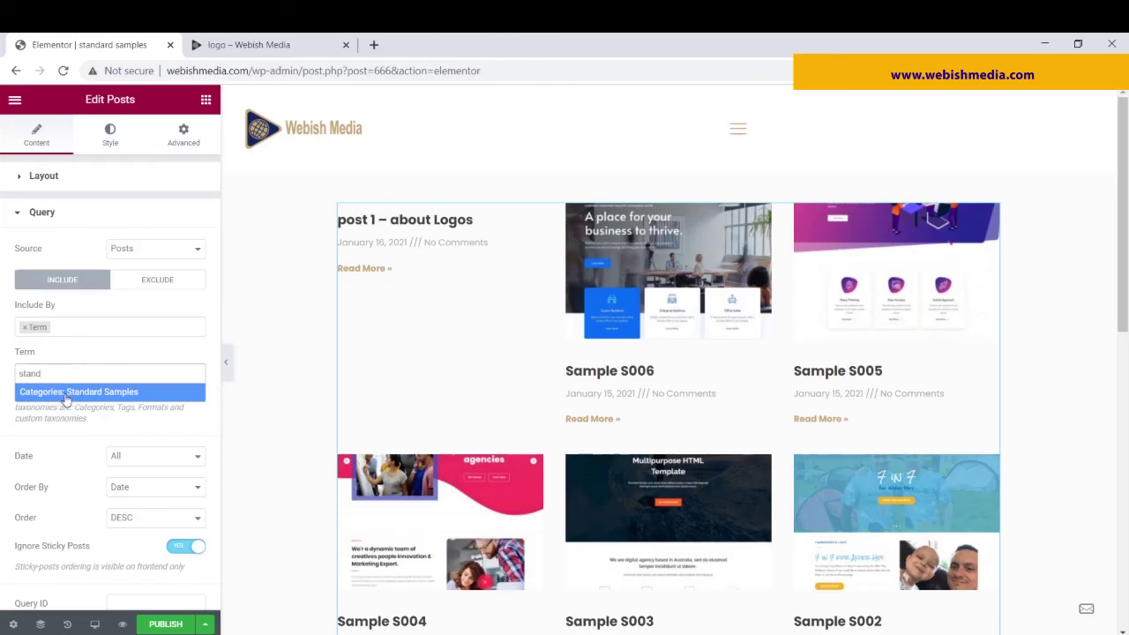
{"action": "left_click", "coordinate": [130, 399]}
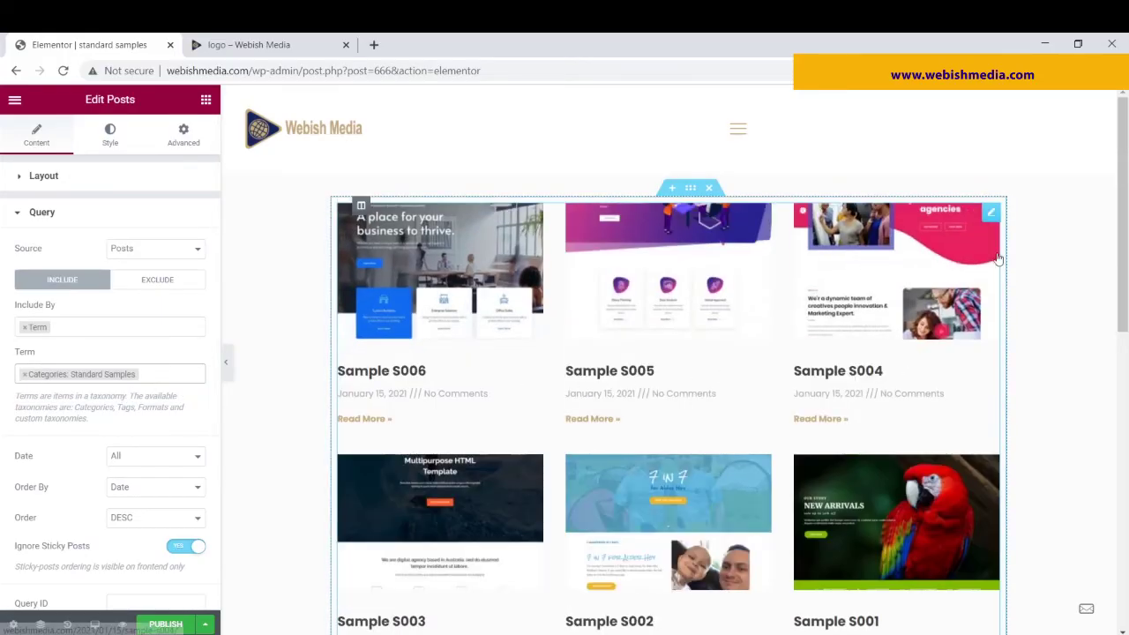
{"action": "scroll", "coordinate": [1050, 317], "scroll_direction": "down", "scroll_amount": 3}
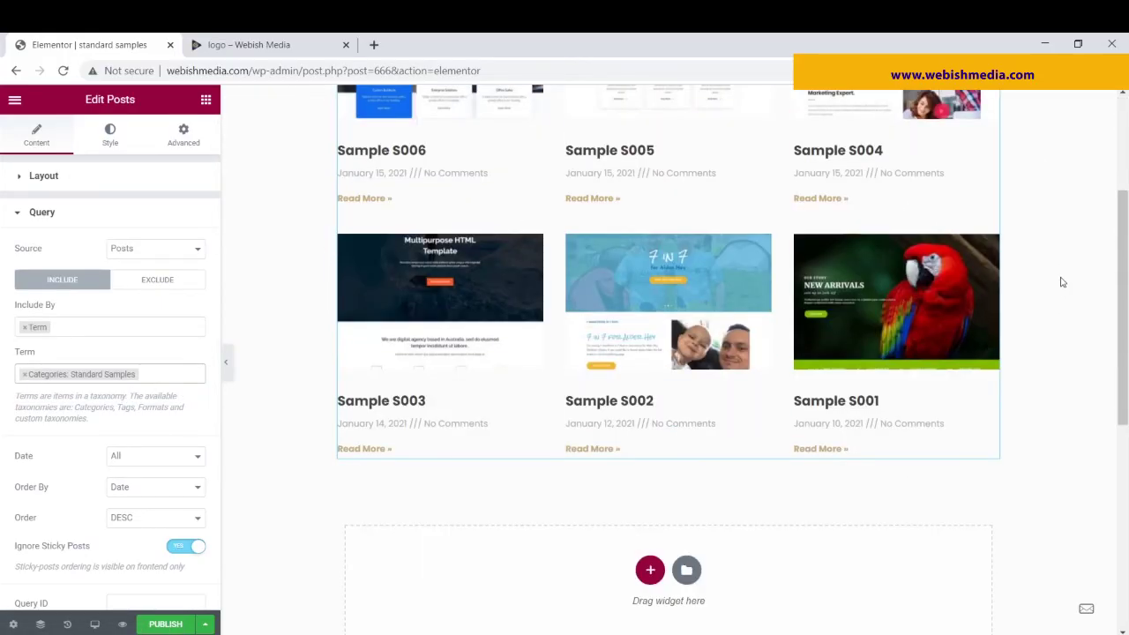
{"action": "scroll", "coordinate": [1061, 282], "scroll_direction": "up", "scroll_amount": 2}
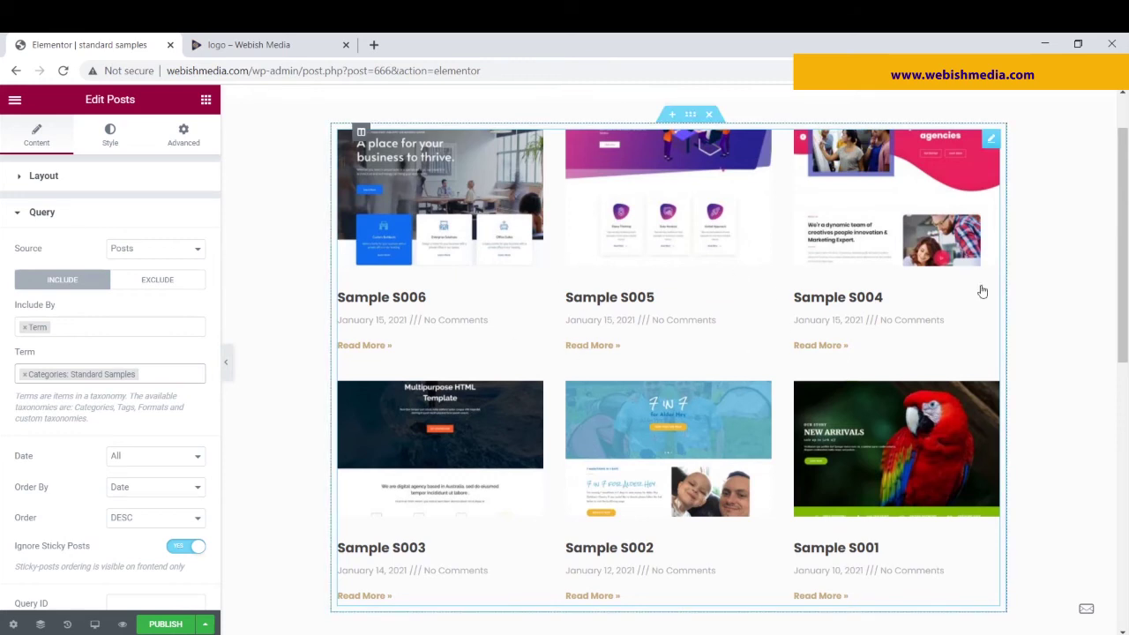
{"action": "scroll", "coordinate": [939, 291], "scroll_direction": "up", "scroll_amount": 1}
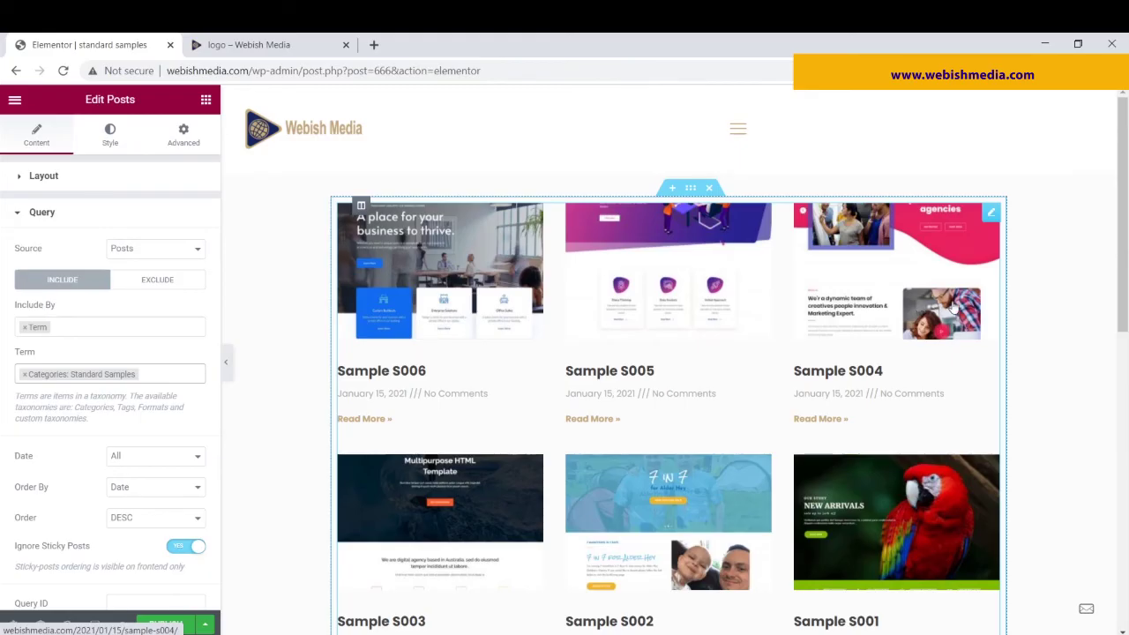
{"action": "scroll", "coordinate": [926, 352], "scroll_direction": "down", "scroll_amount": 5}
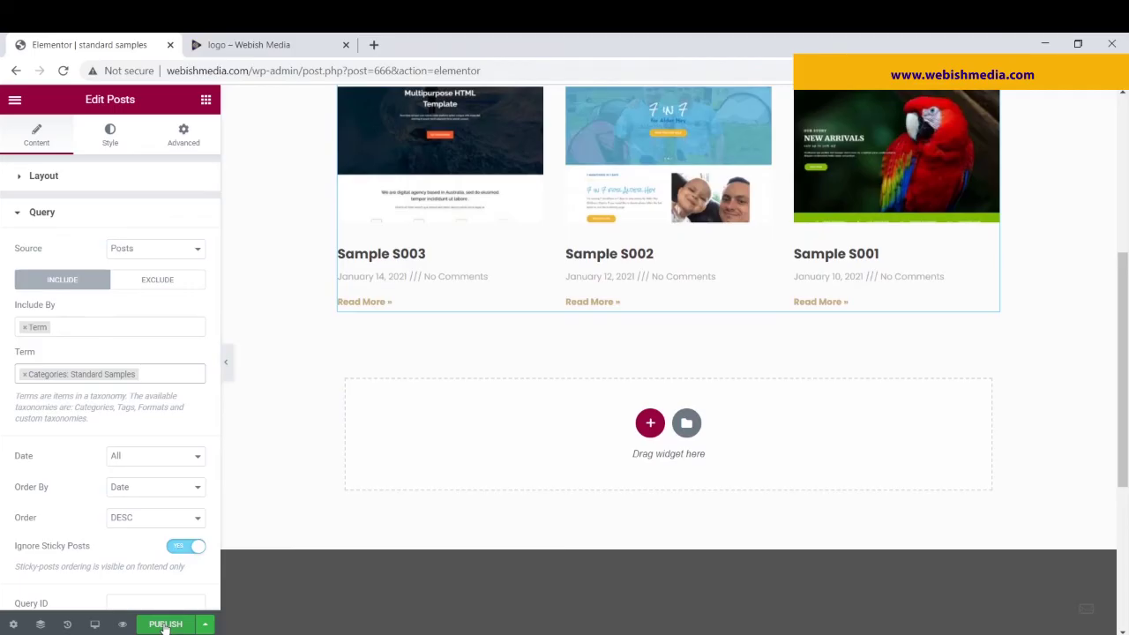
Publish the page and exit Elementor to the dashboard page editor.
{"action": "left_click", "coordinate": [165, 624]}
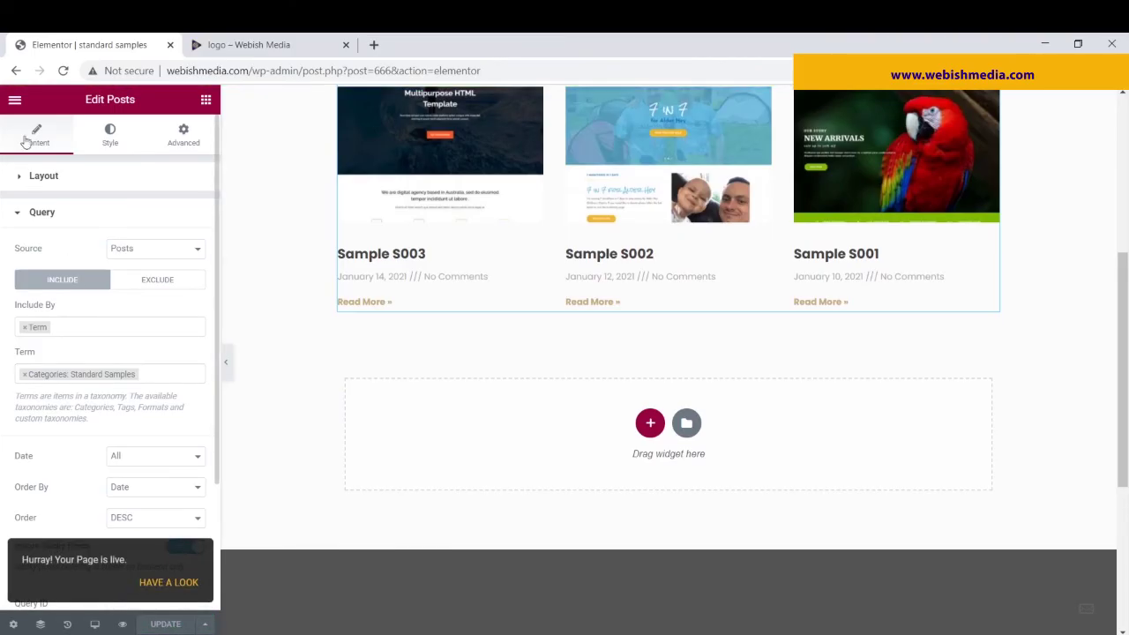
{"action": "left_click", "coordinate": [14, 100]}
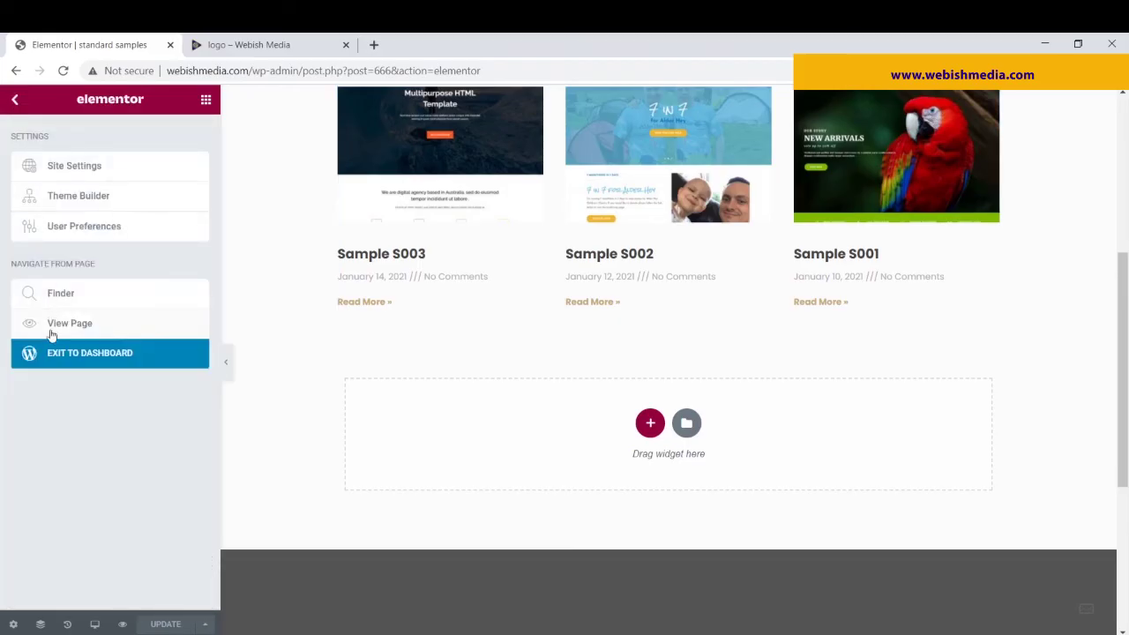
{"action": "left_click", "coordinate": [56, 360]}
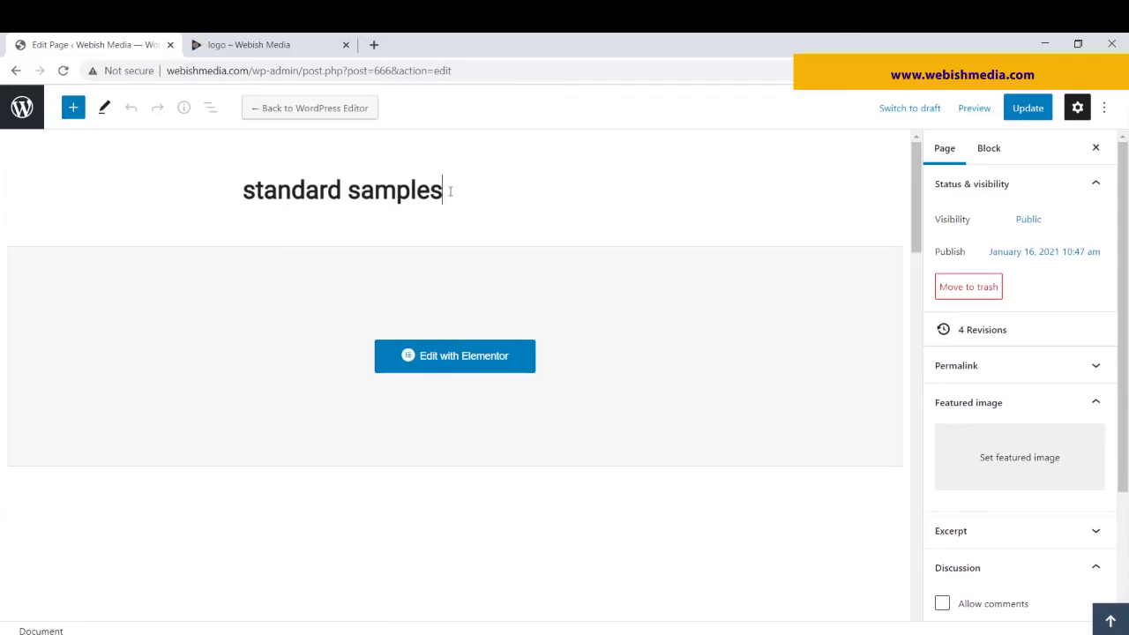
Retitle the page 'standard samples 01', update it, and preview it in a new tab.
{"action": "type", "text": "01"}
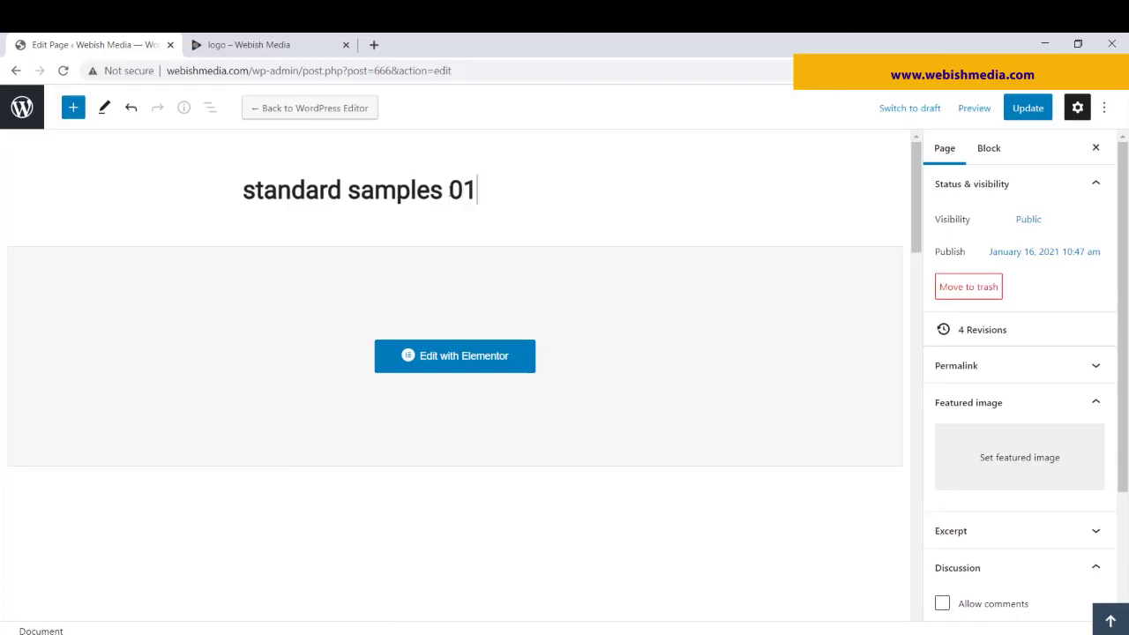
{"action": "left_click", "coordinate": [1027, 108]}
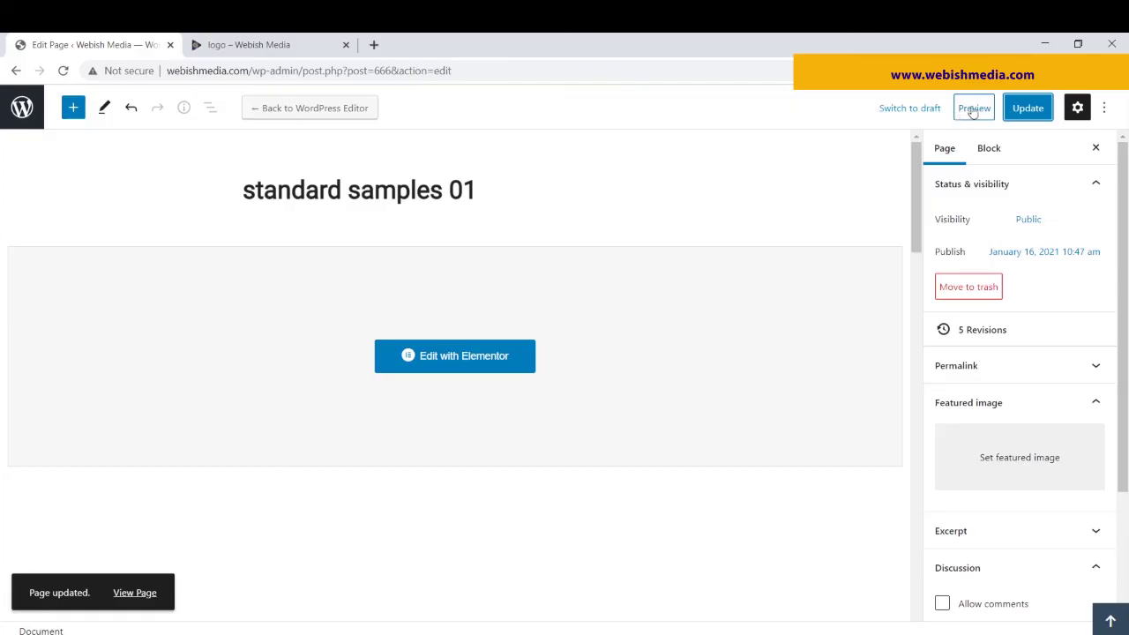
{"action": "left_click", "coordinate": [974, 107]}
{"action": "left_click", "coordinate": [876, 253]}
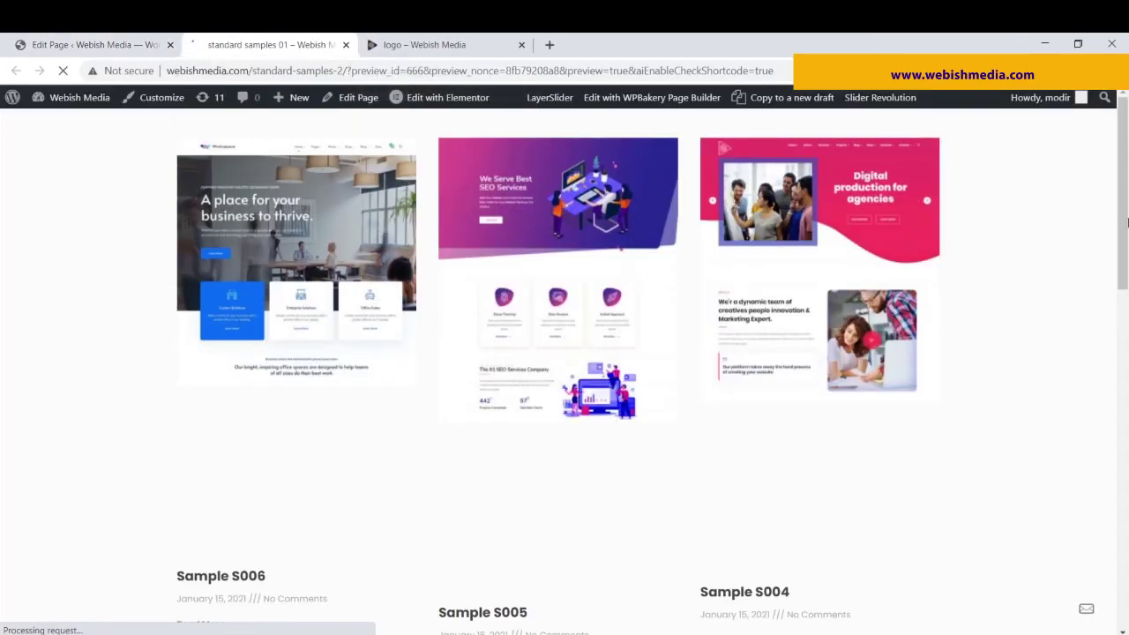
{"action": "left_click_drag", "start_coordinate": [1126, 262], "coordinate": [1114, 291]}
{"action": "scroll", "coordinate": [757, 399], "scroll_direction": "down", "scroll_amount": 6}
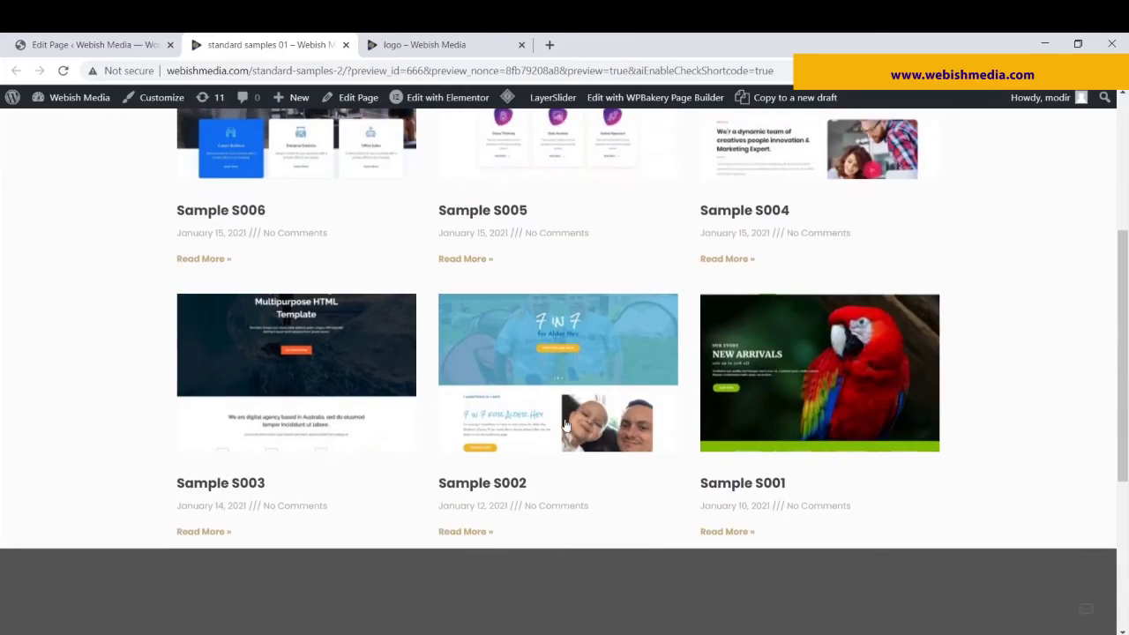
{"action": "scroll", "coordinate": [951, 315], "scroll_direction": "up", "scroll_amount": 7}
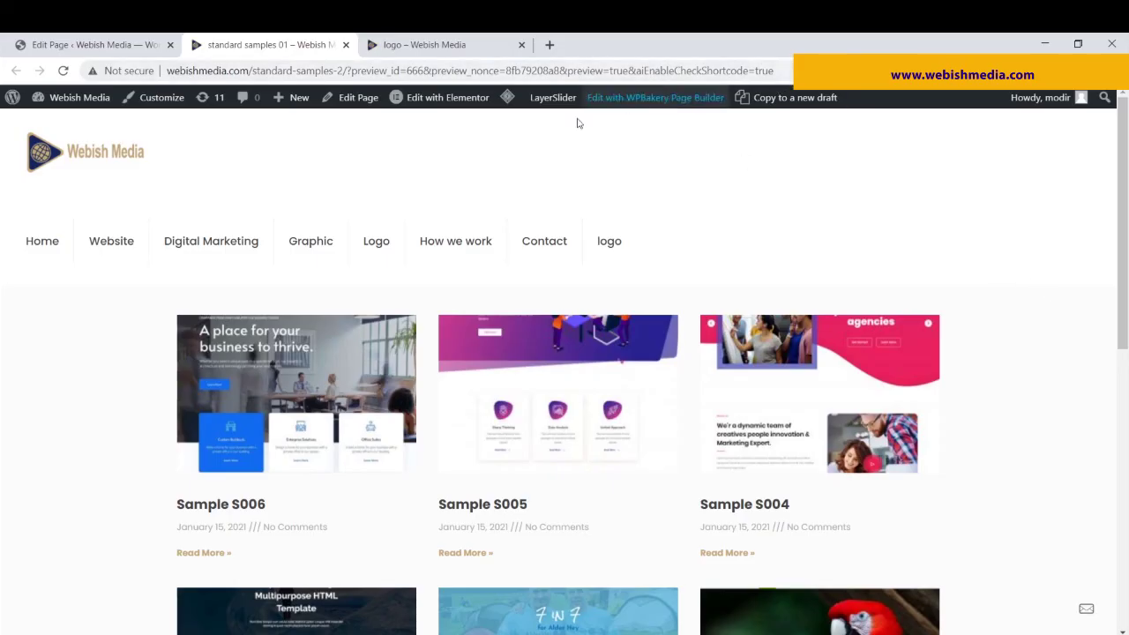
{"action": "mouse_move", "coordinate": [217, 240]}
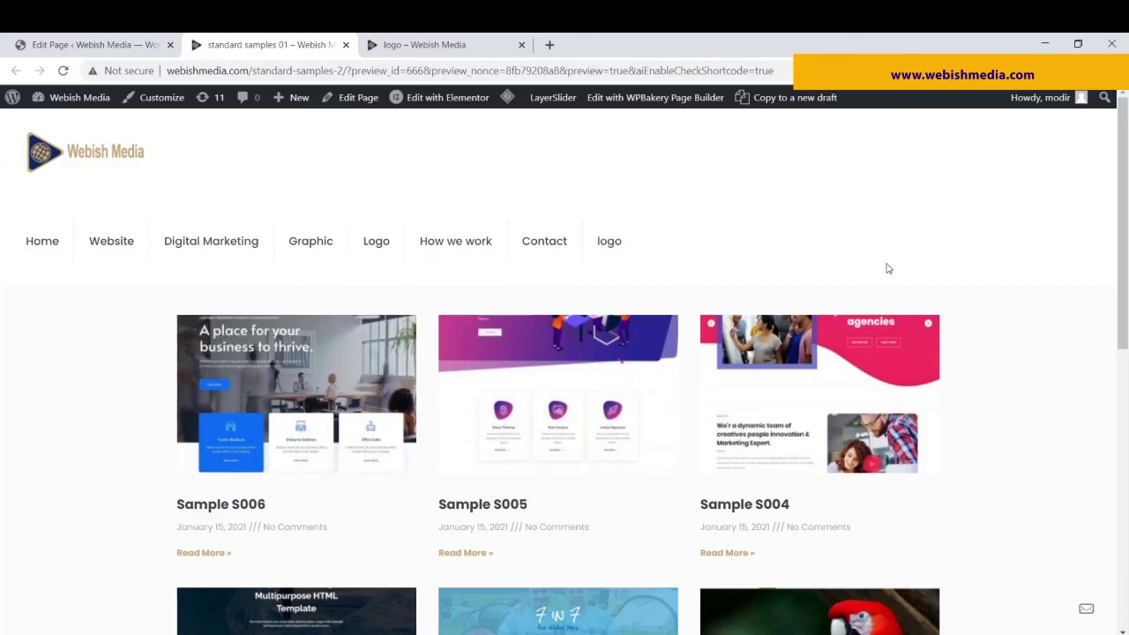